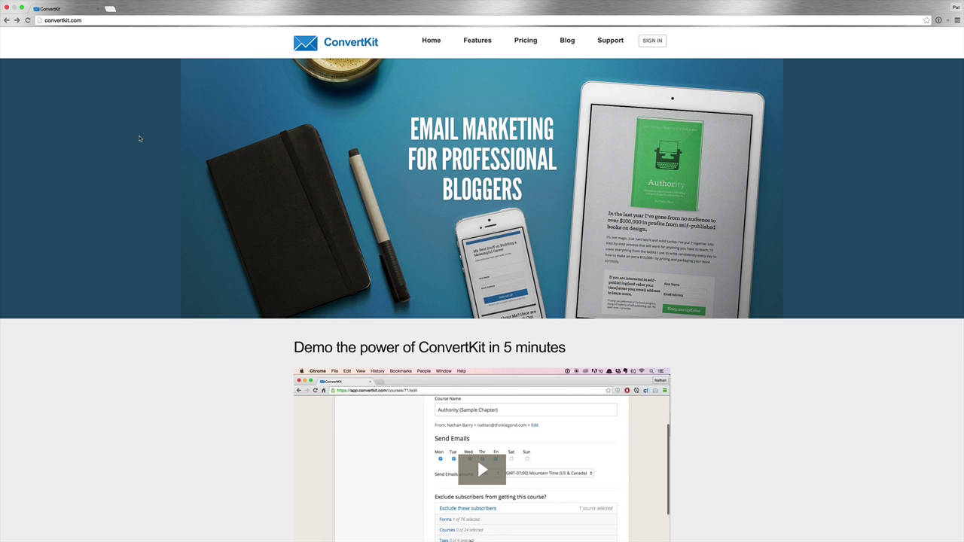
{"action": "scroll", "coordinate": [226, 173], "scroll_direction": "up", "scroll_amount": 1}
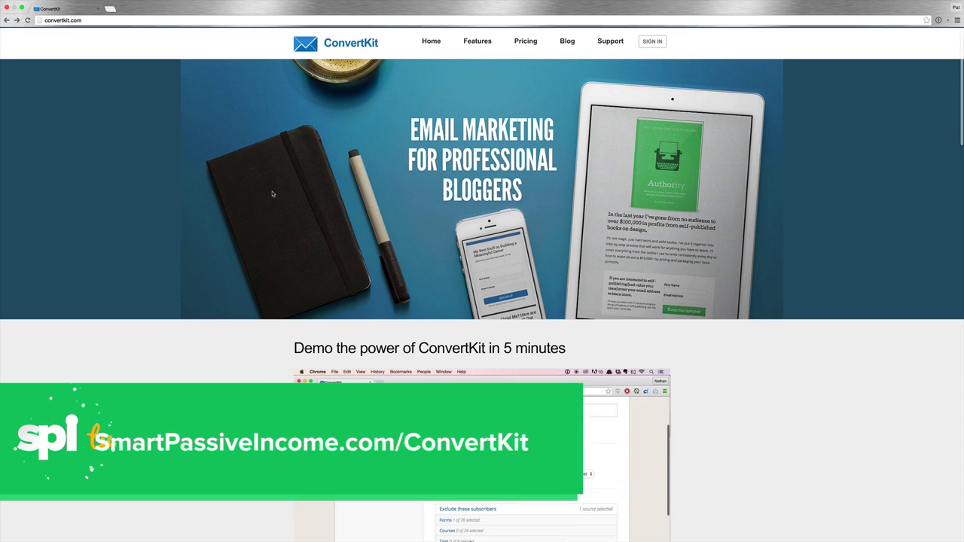
{"action": "scroll", "coordinate": [272, 193], "scroll_direction": "down", "scroll_amount": 10}
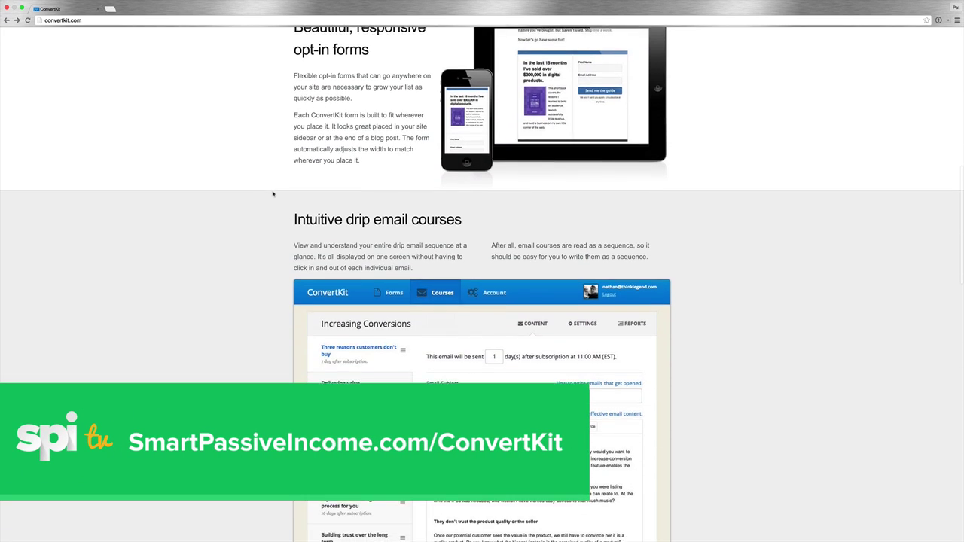
{"action": "scroll", "coordinate": [273, 193], "scroll_direction": "down", "scroll_amount": 5}
{"action": "scroll", "coordinate": [272, 194], "scroll_direction": "up", "scroll_amount": 15}
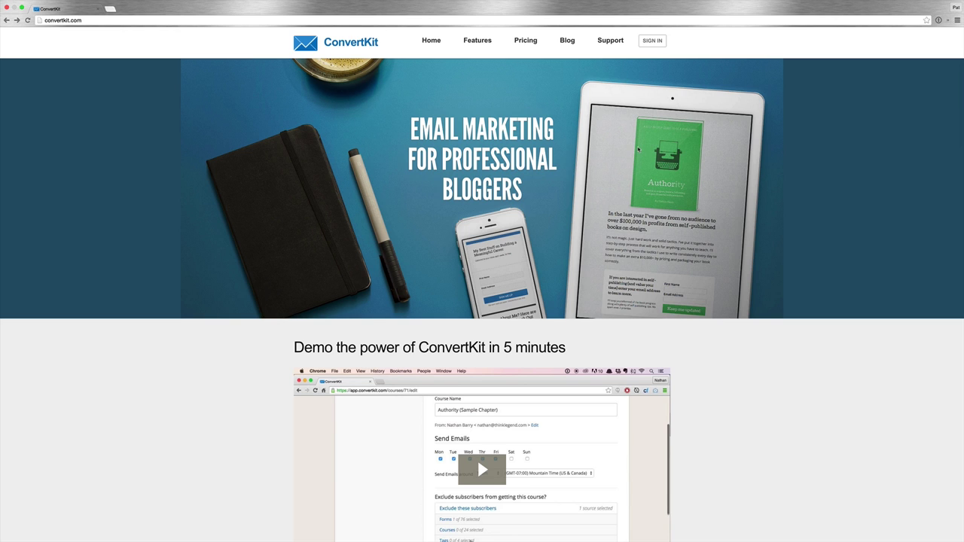
Sign in and browse the Forms dashboard's subscriber chart (140,908 total) and five form cards.
{"action": "left_click", "coordinate": [663, 43]}
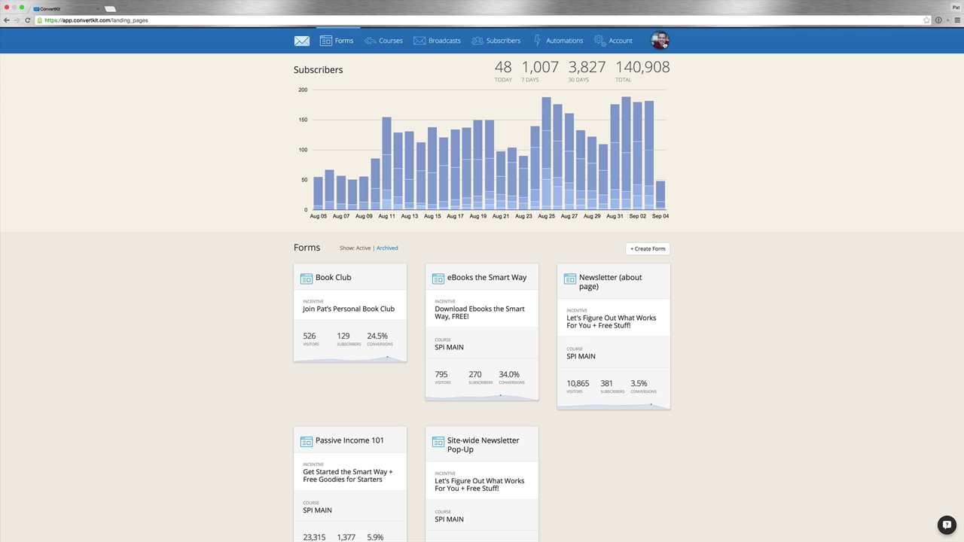
{"action": "scroll", "coordinate": [786, 283], "scroll_direction": "down", "scroll_amount": 1}
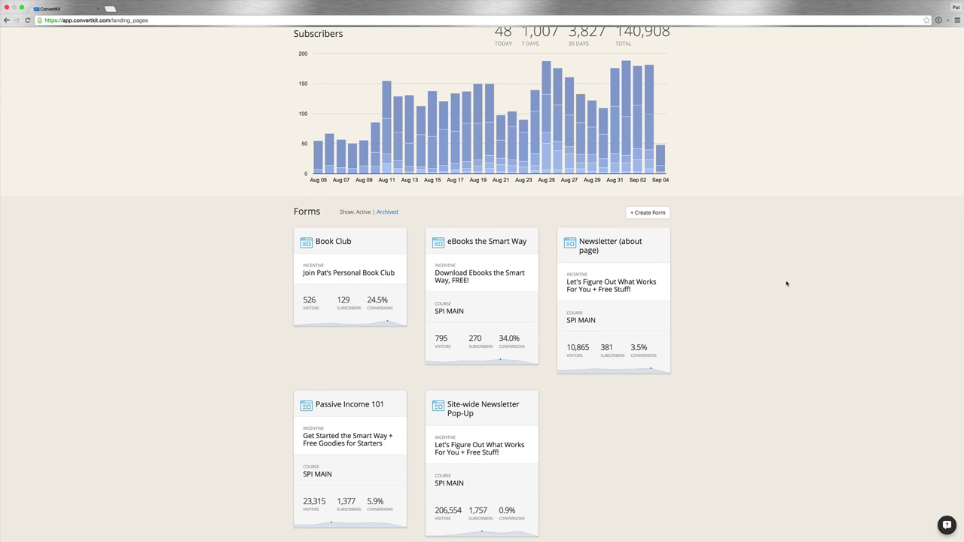
{"action": "scroll", "coordinate": [784, 297], "scroll_direction": "down", "scroll_amount": 2}
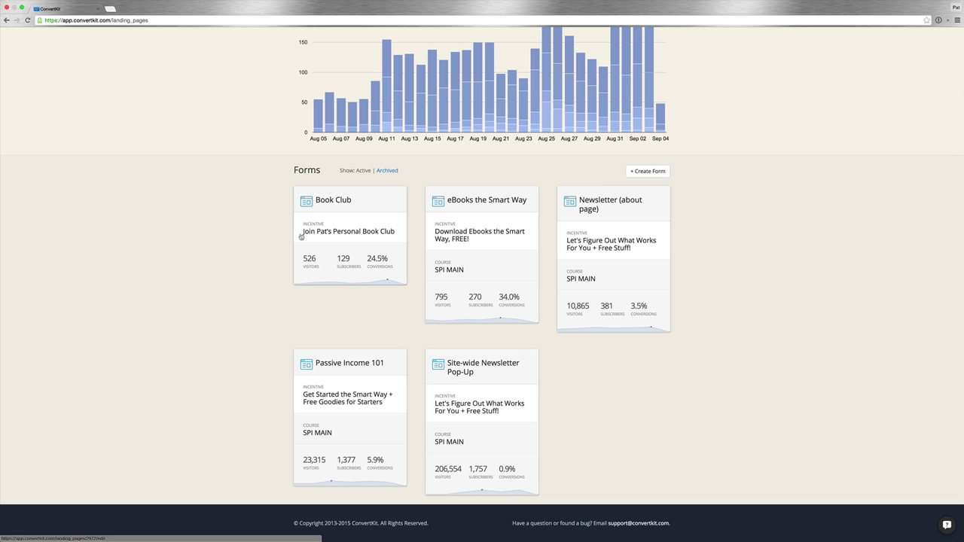
{"action": "scroll", "coordinate": [588, 380], "scroll_direction": "down", "scroll_amount": 2}
{"action": "scroll", "coordinate": [544, 339], "scroll_direction": "up", "scroll_amount": 2}
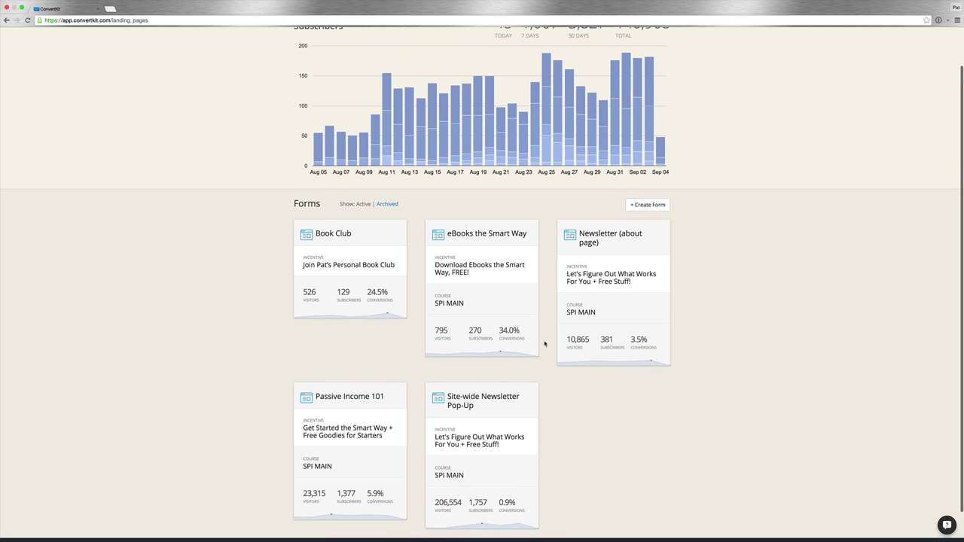
{"action": "scroll", "coordinate": [603, 354], "scroll_direction": "down", "scroll_amount": 1}
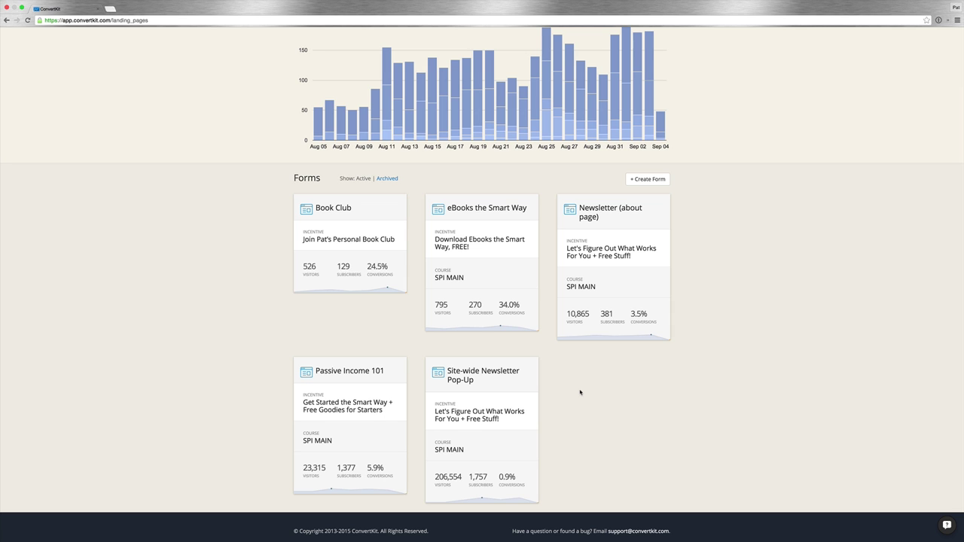
{"action": "scroll", "coordinate": [638, 400], "scroll_direction": "up", "scroll_amount": 1}
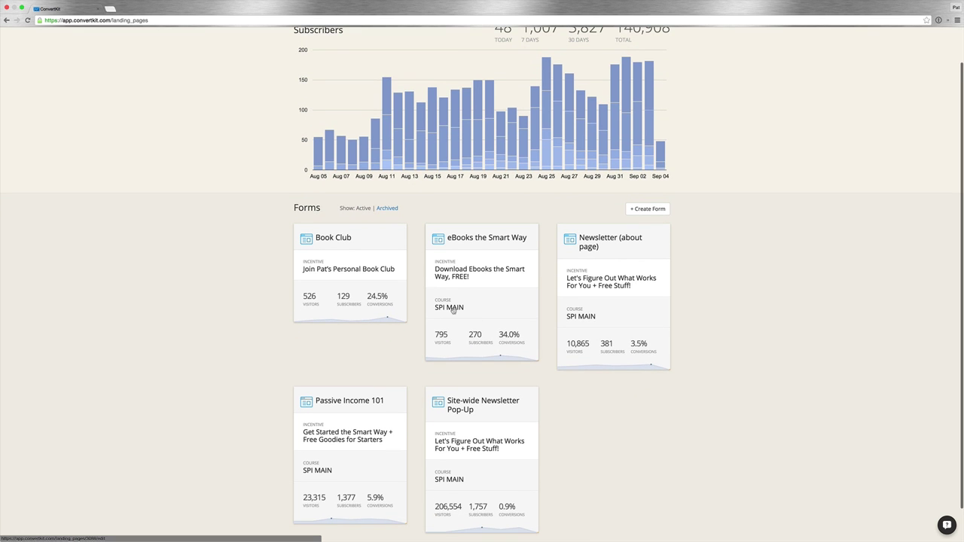
{"action": "scroll", "coordinate": [497, 337], "scroll_direction": "up", "scroll_amount": 1}
{"action": "scroll", "coordinate": [497, 332], "scroll_direction": "up", "scroll_amount": 1}
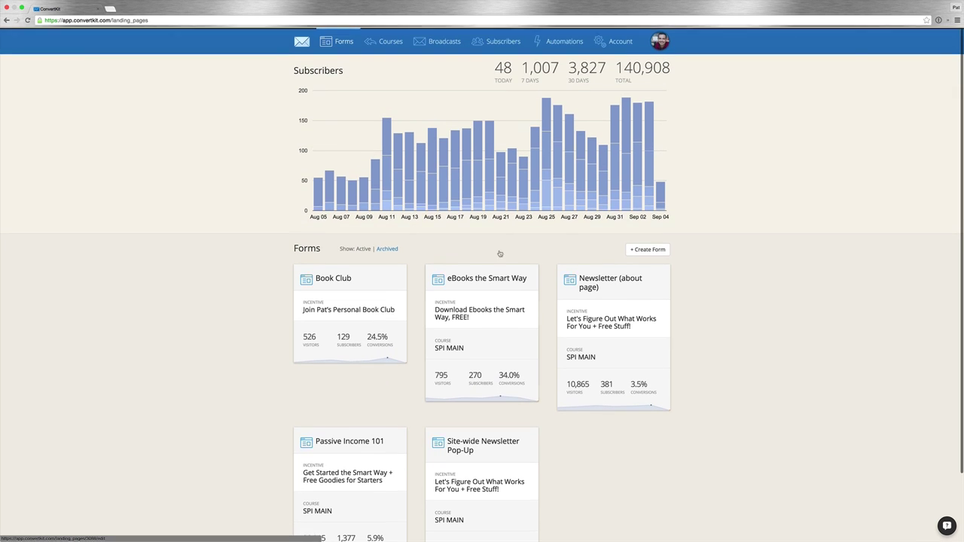
Open the SPI MAIN course and view its 'Welcome to Smart Passive Income!' email.
{"action": "left_click", "coordinate": [386, 46]}
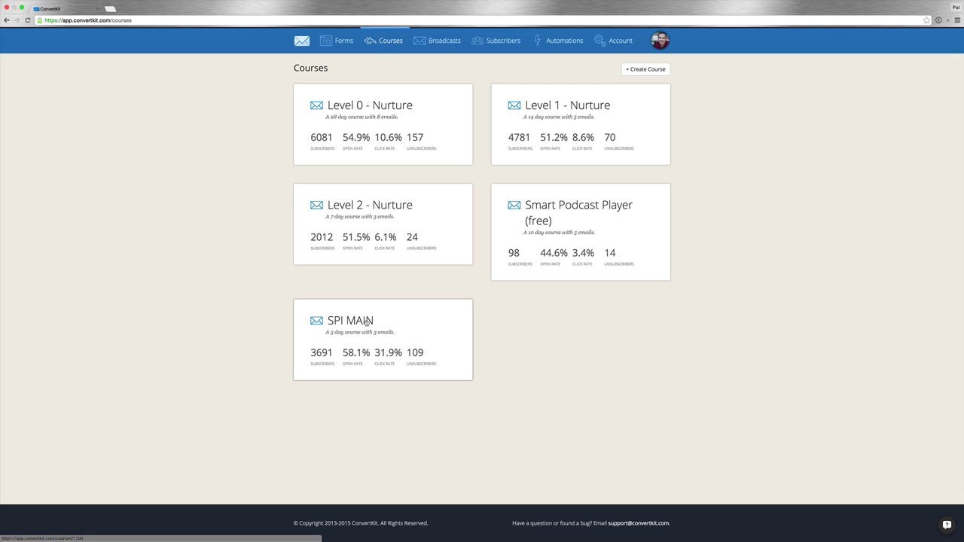
{"action": "left_click", "coordinate": [367, 323]}
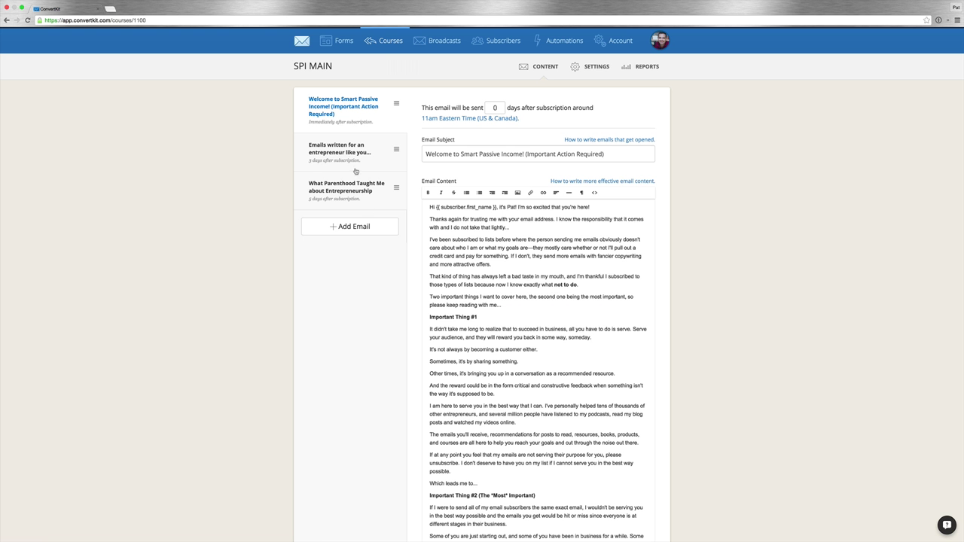
{"action": "mouse_move", "coordinate": [372, 152]}
{"action": "left_mouse_down"}
{"action": "mouse_move", "coordinate": [375, 111]}
{"action": "mouse_move", "coordinate": [375, 151]}
{"action": "left_mouse_up"}
{"action": "left_click", "coordinate": [361, 104]}
{"action": "scroll", "coordinate": [586, 233], "scroll_direction": "down", "scroll_amount": 1}
{"action": "scroll", "coordinate": [586, 233], "scroll_direction": "up", "scroll_amount": 1}
Review the SPI MAIN reports: 3691 subscribers, 58.1% open rate and 31.9% click rate.
{"action": "left_click", "coordinate": [651, 68]}
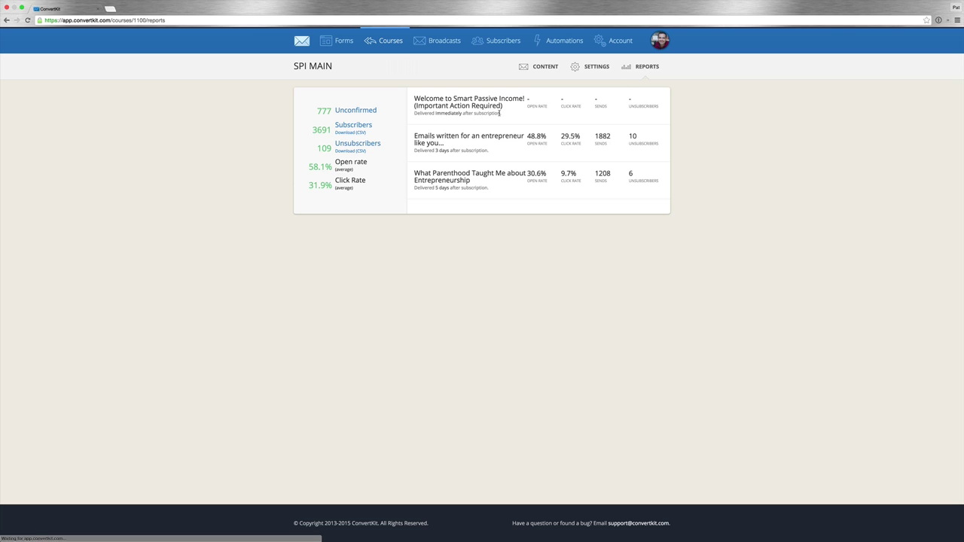
{"action": "left_click_drag", "start_coordinate": [550, 100], "coordinate": [527, 100]}
{"action": "left_click", "coordinate": [513, 117]}
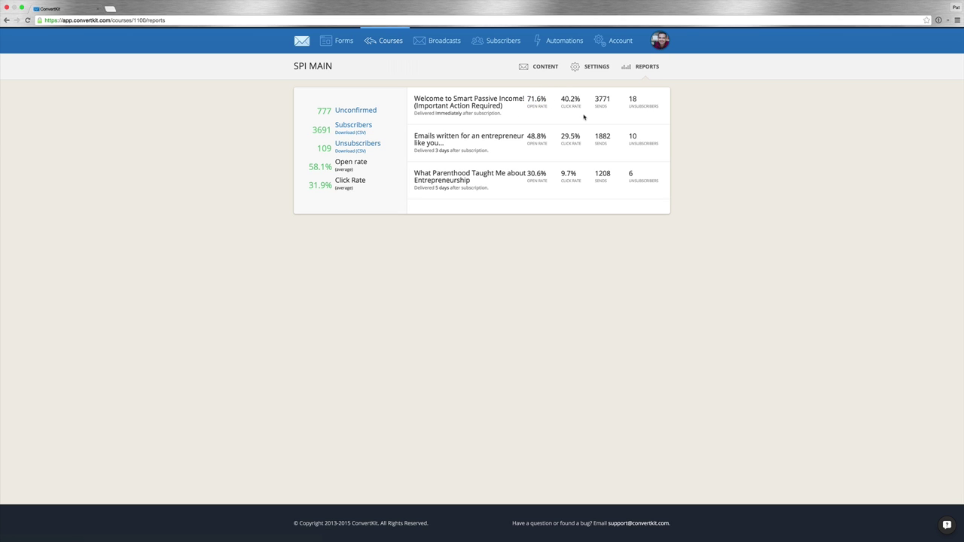
{"action": "left_click", "coordinate": [550, 71]}
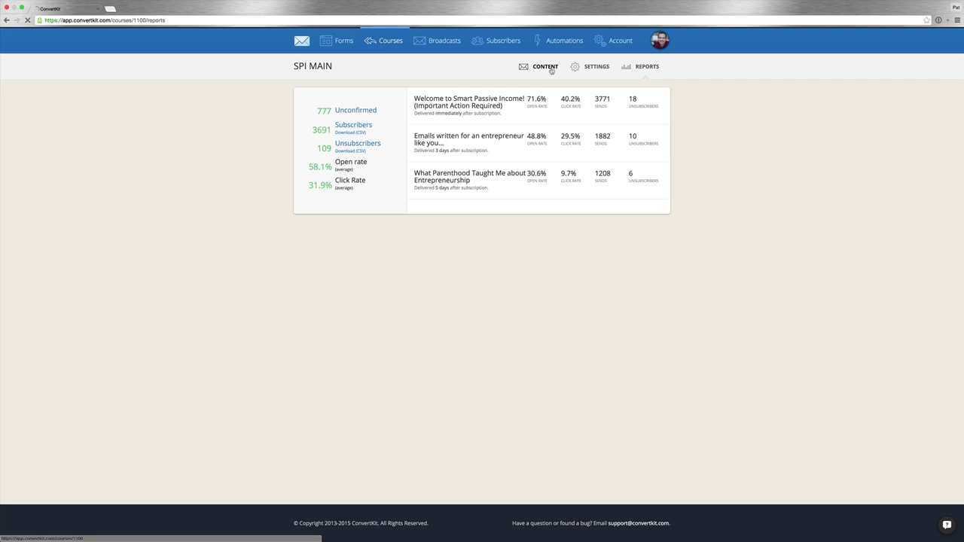
Scroll the welcome email and highlight its sentence about clicking links in emails.
{"action": "scroll", "coordinate": [587, 243], "scroll_direction": "down", "scroll_amount": 3}
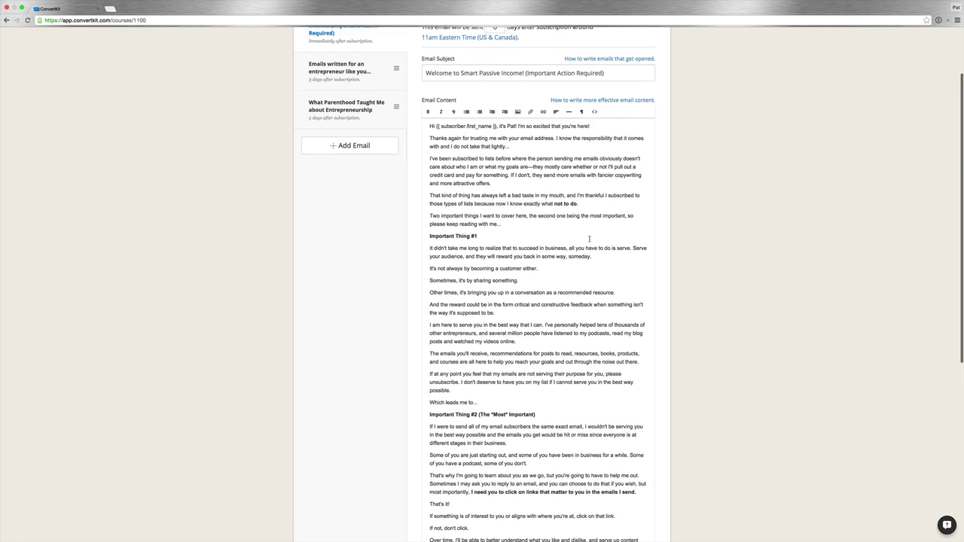
{"action": "scroll", "coordinate": [590, 238], "scroll_direction": "down", "scroll_amount": 3}
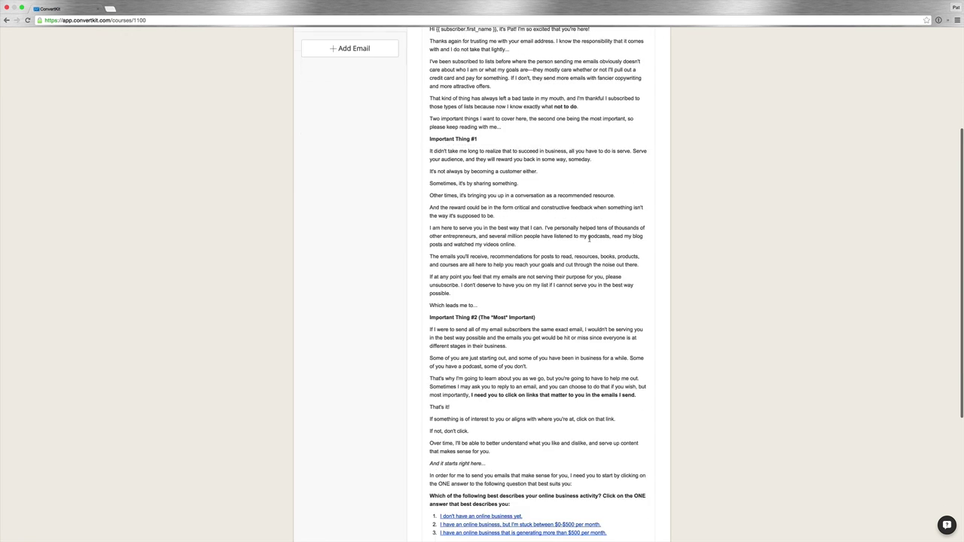
{"action": "scroll", "coordinate": [590, 238], "scroll_direction": "down", "scroll_amount": 5}
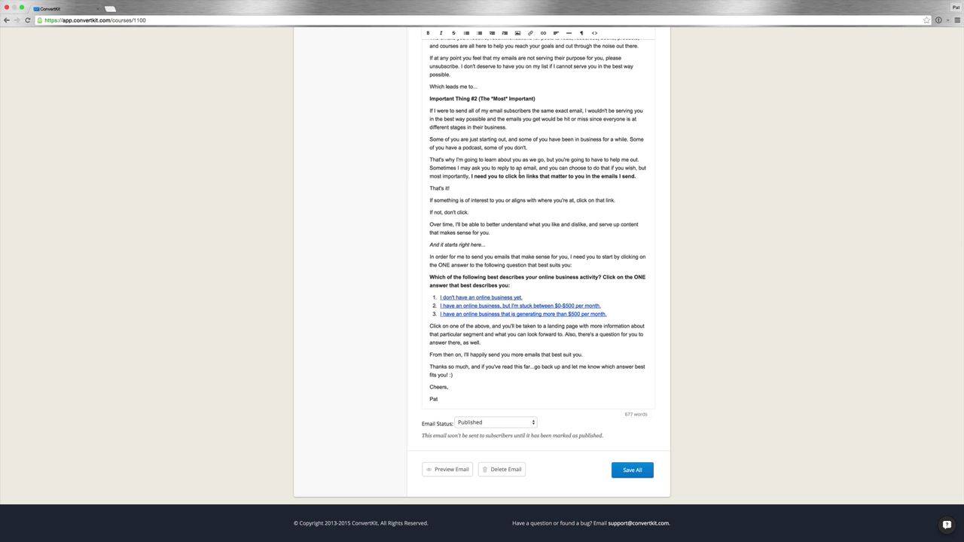
{"action": "left_click_drag", "start_coordinate": [471, 176], "coordinate": [619, 177]}
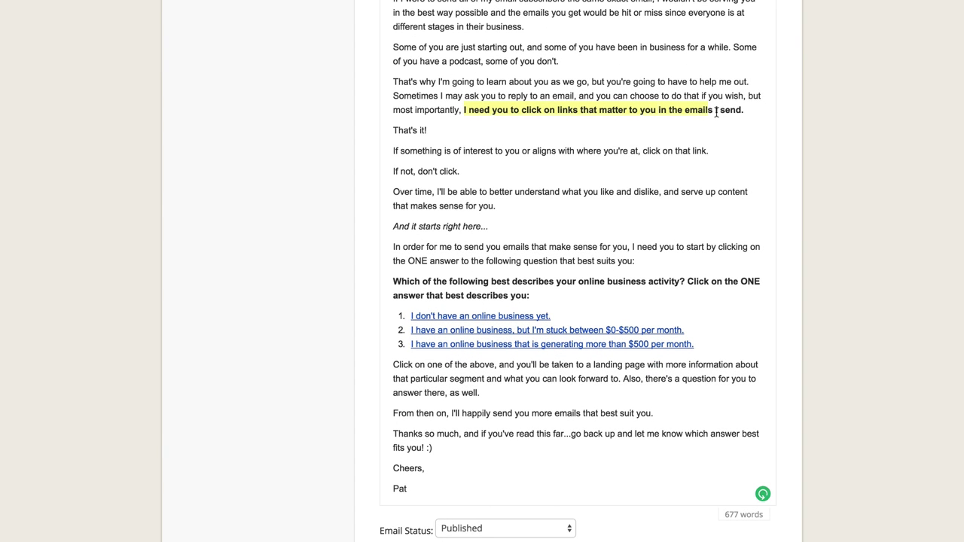
{"action": "left_click_drag", "start_coordinate": [716, 112], "coordinate": [748, 111]}
{"action": "left_click", "coordinate": [460, 149]}
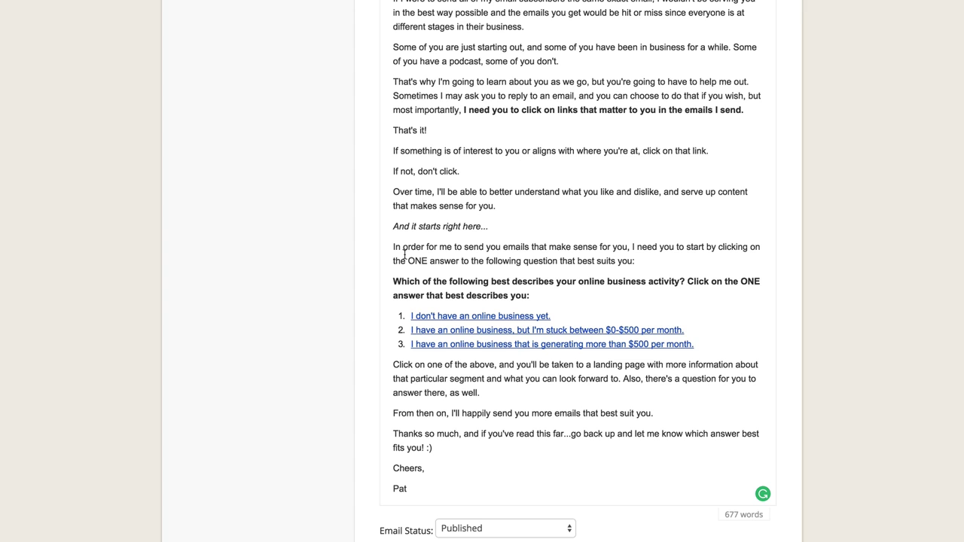
Highlight the bold online-business question and each of its three answer links.
{"action": "left_click_drag", "start_coordinate": [393, 281], "coordinate": [594, 290]}
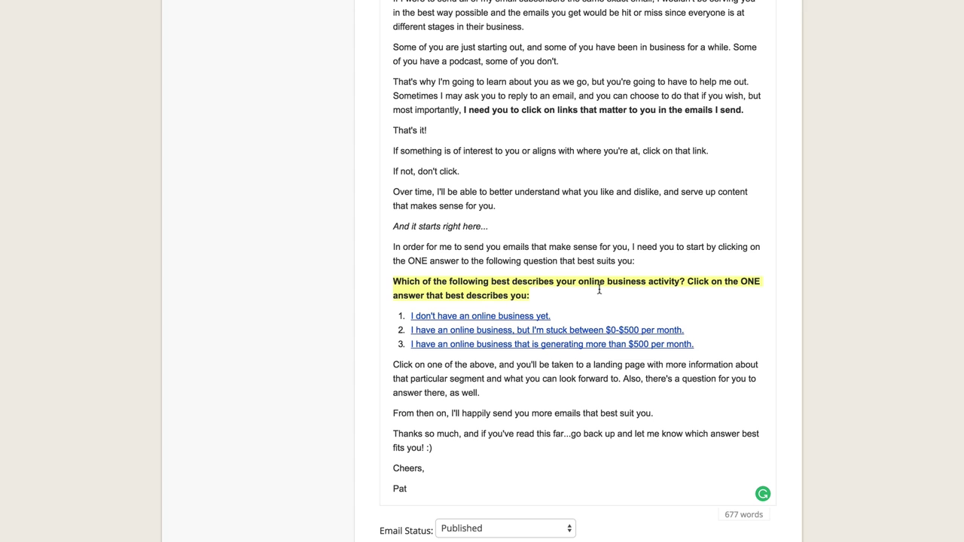
{"action": "left_click_drag", "start_coordinate": [558, 315], "coordinate": [402, 320]}
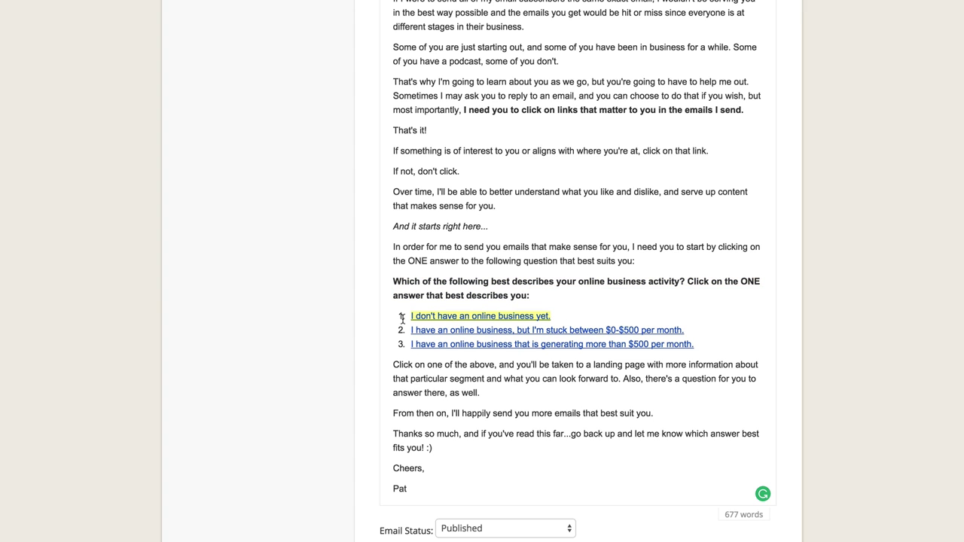
{"action": "left_click", "coordinate": [685, 330]}
{"action": "left_click_drag", "start_coordinate": [449, 335], "coordinate": [400, 329]}
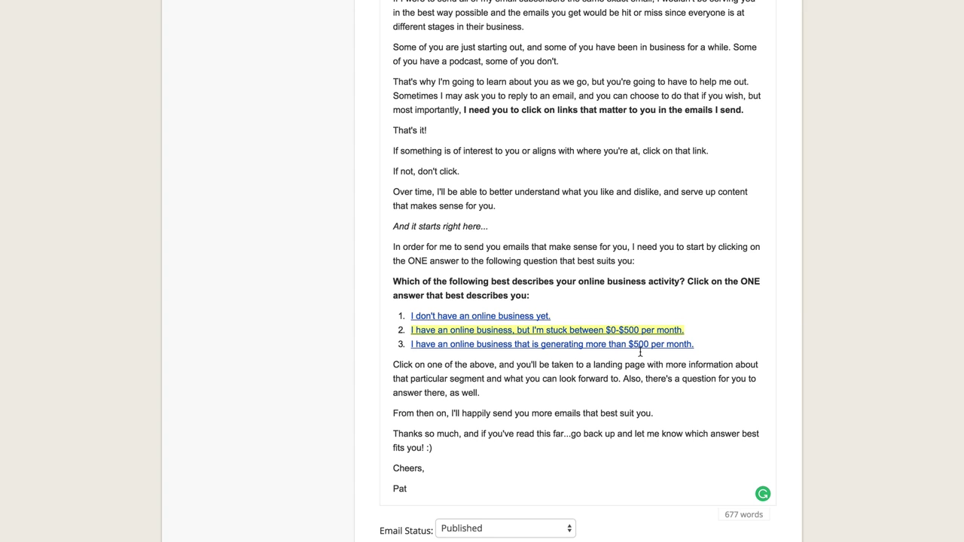
{"action": "left_click_drag", "start_coordinate": [706, 343], "coordinate": [402, 344]}
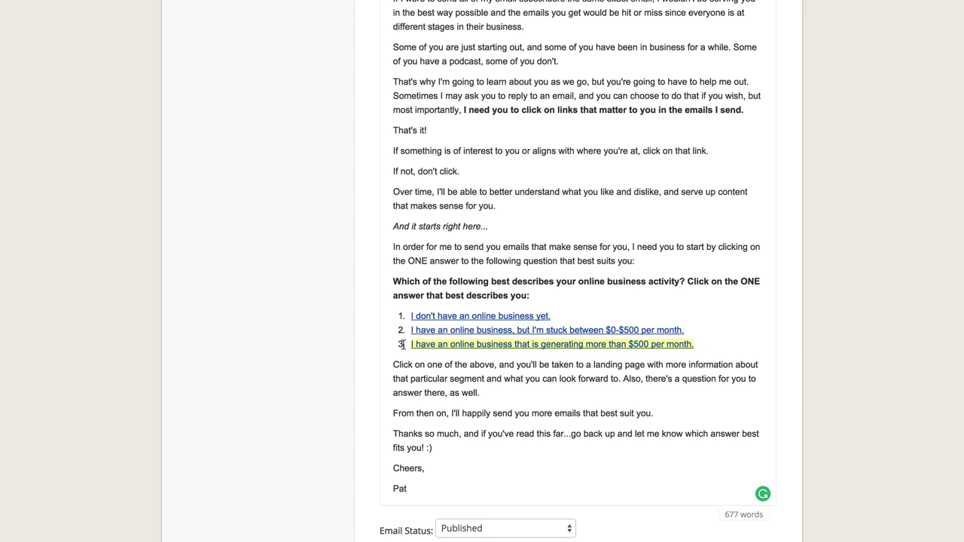
{"action": "left_click", "coordinate": [741, 346]}
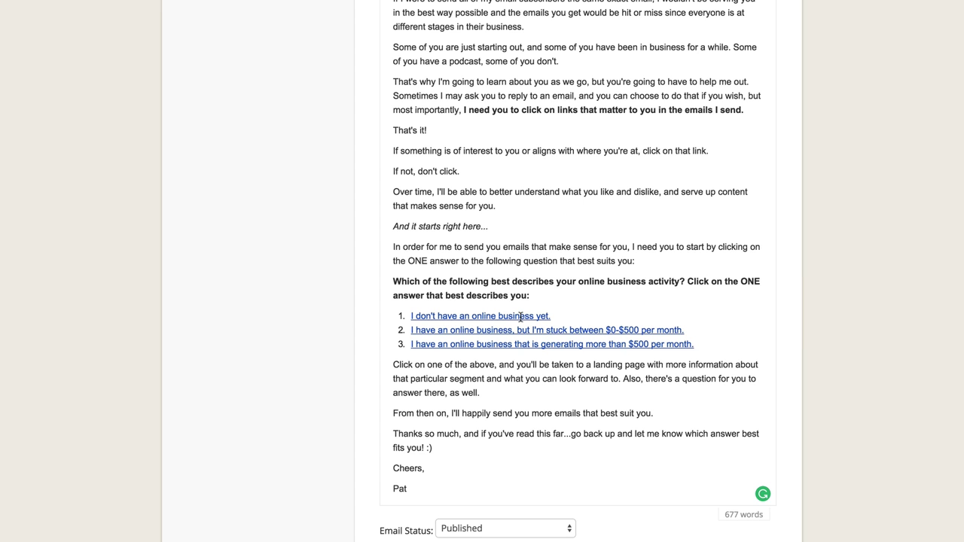
Compare the second email with 'What Parenthood Taught Me about Entrepreneurship' in the sequence.
{"action": "scroll", "coordinate": [537, 316], "scroll_direction": "up", "scroll_amount": 5}
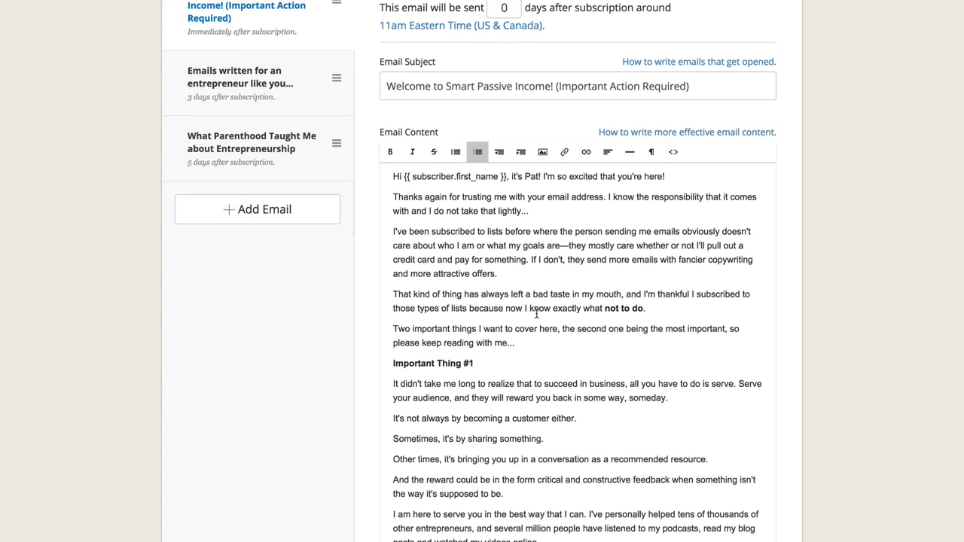
{"action": "scroll", "coordinate": [534, 309], "scroll_direction": "down", "scroll_amount": 1}
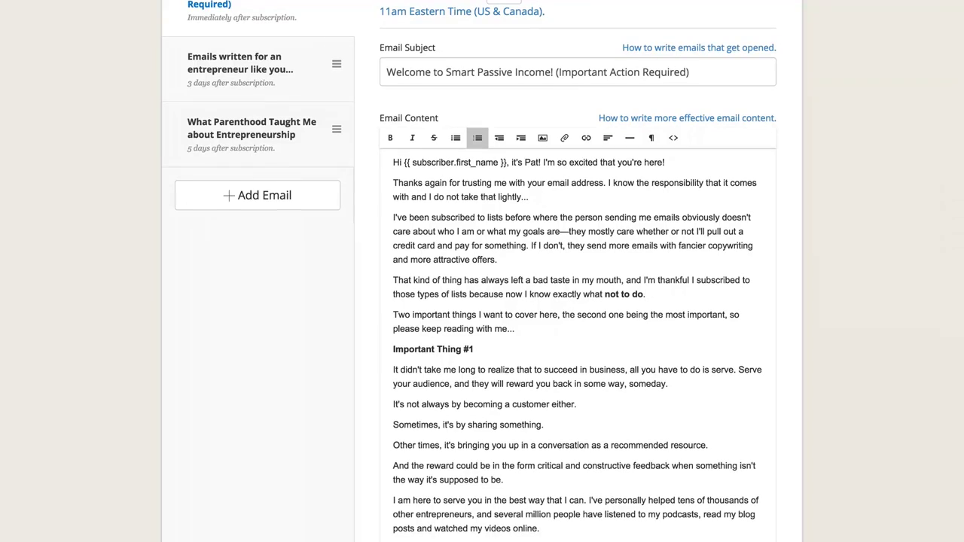
{"action": "left_click", "coordinate": [245, 65]}
{"action": "left_click", "coordinate": [251, 134]}
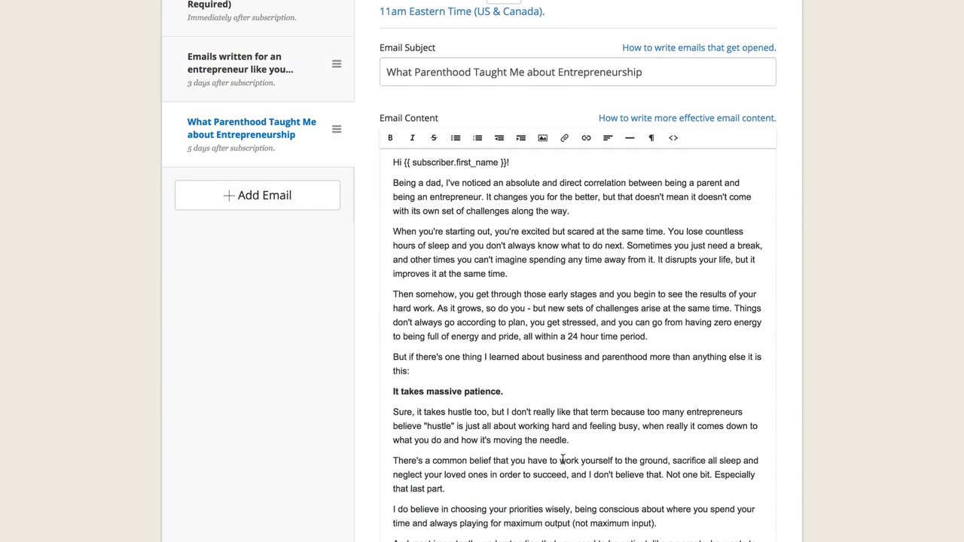
{"action": "scroll", "coordinate": [563, 452], "scroll_direction": "down", "scroll_amount": 3}
{"action": "scroll", "coordinate": [563, 435], "scroll_direction": "up", "scroll_amount": 3}
{"action": "left_click", "coordinate": [257, 66]}
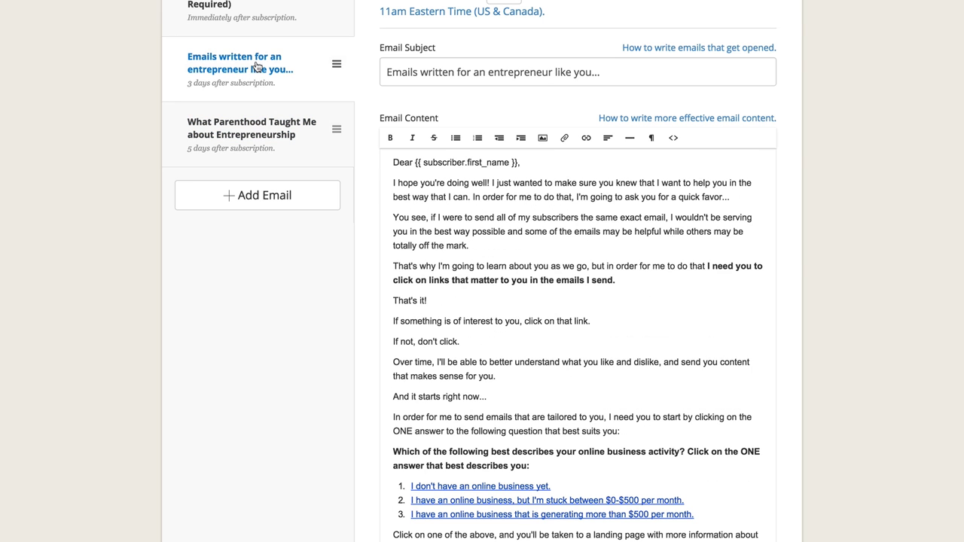
{"action": "left_click", "coordinate": [253, 141]}
Scroll through that email's three answer links, then return to the five-course overview.
{"action": "scroll", "coordinate": [474, 279], "scroll_direction": "down", "scroll_amount": 3}
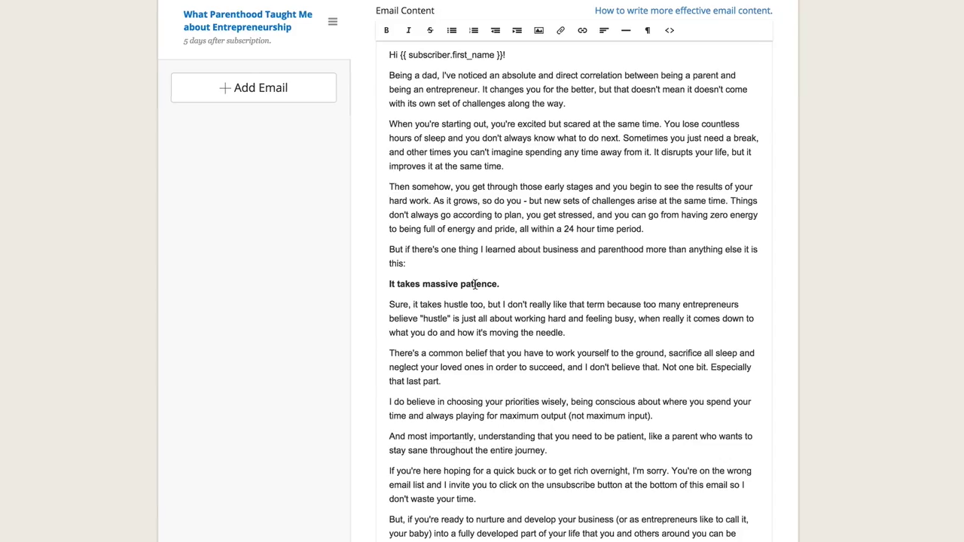
{"action": "scroll", "coordinate": [475, 280], "scroll_direction": "down", "scroll_amount": 7}
{"action": "left_click_drag", "start_coordinate": [666, 378], "coordinate": [400, 349]}
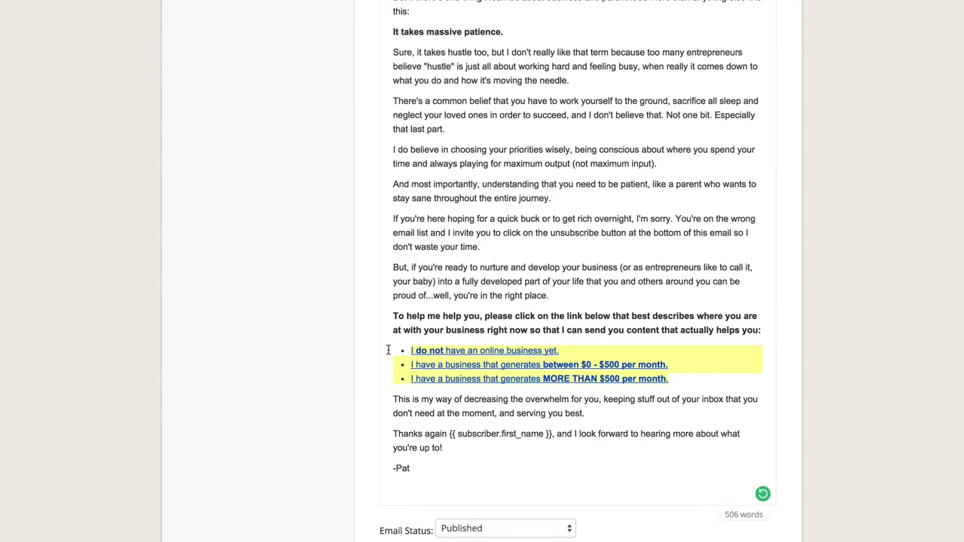
{"action": "left_click", "coordinate": [558, 295]}
{"action": "scroll", "coordinate": [557, 299], "scroll_direction": "up", "scroll_amount": 10}
{"action": "scroll", "coordinate": [557, 298], "scroll_direction": "down", "scroll_amount": 1}
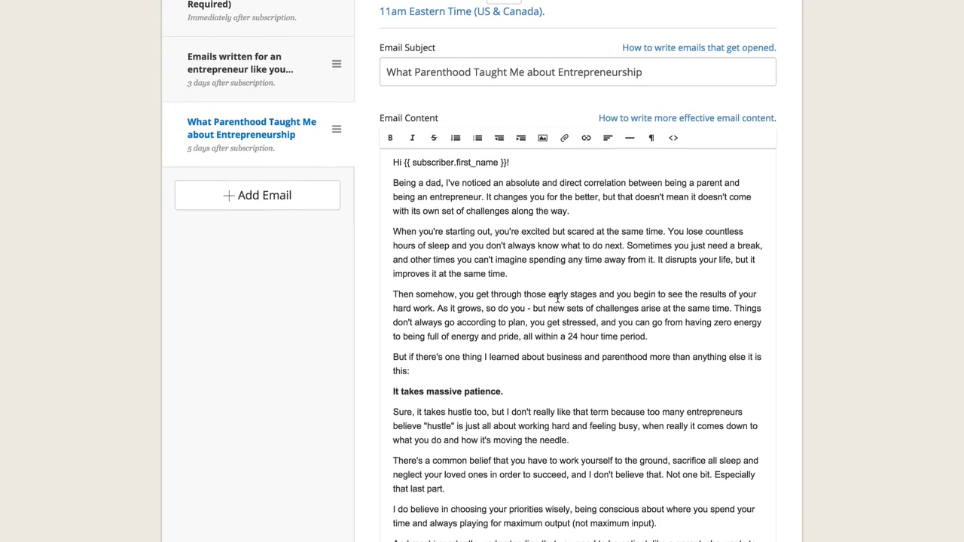
{"action": "scroll", "coordinate": [578, 301], "scroll_direction": "up", "scroll_amount": 3}
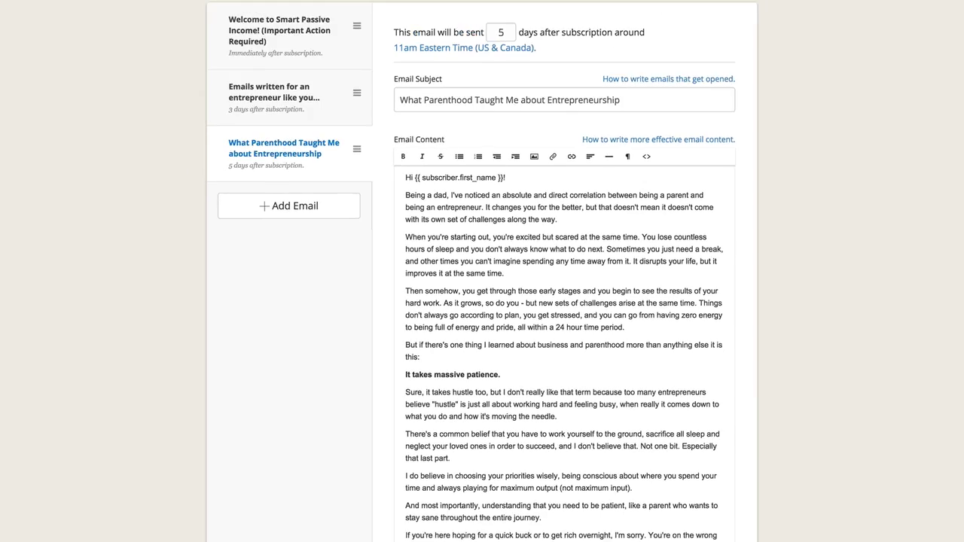
{"action": "left_click", "coordinate": [387, 42]}
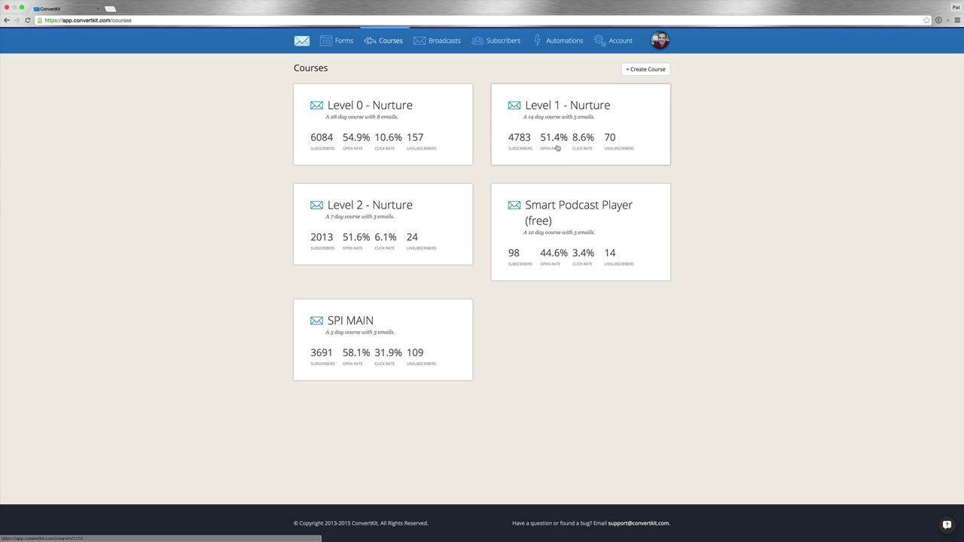
{"action": "left_click", "coordinate": [461, 128]}
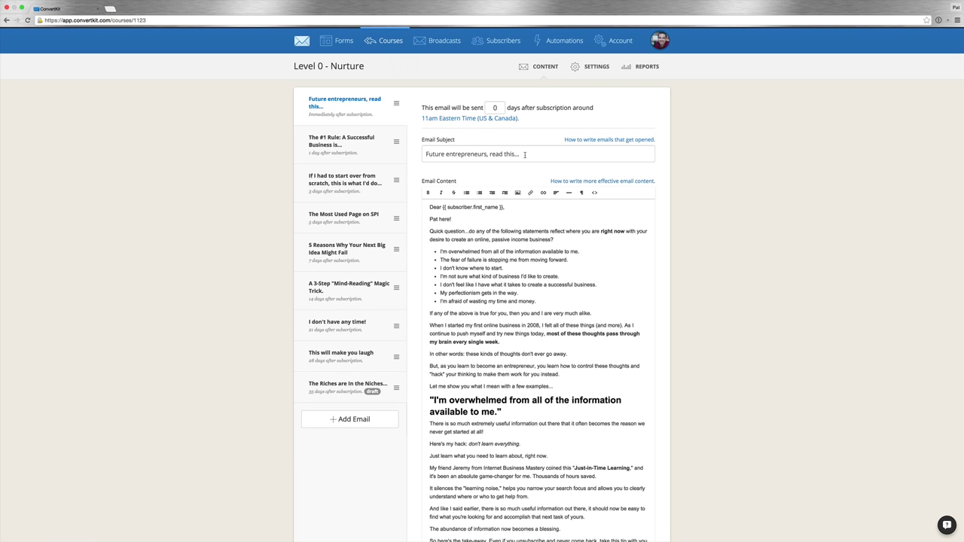
{"action": "mouse_move", "coordinate": [524, 154]}
{"action": "left_mouse_down"}
{"action": "mouse_move", "coordinate": [420, 155]}
{"action": "mouse_move", "coordinate": [534, 155]}
{"action": "left_mouse_up"}
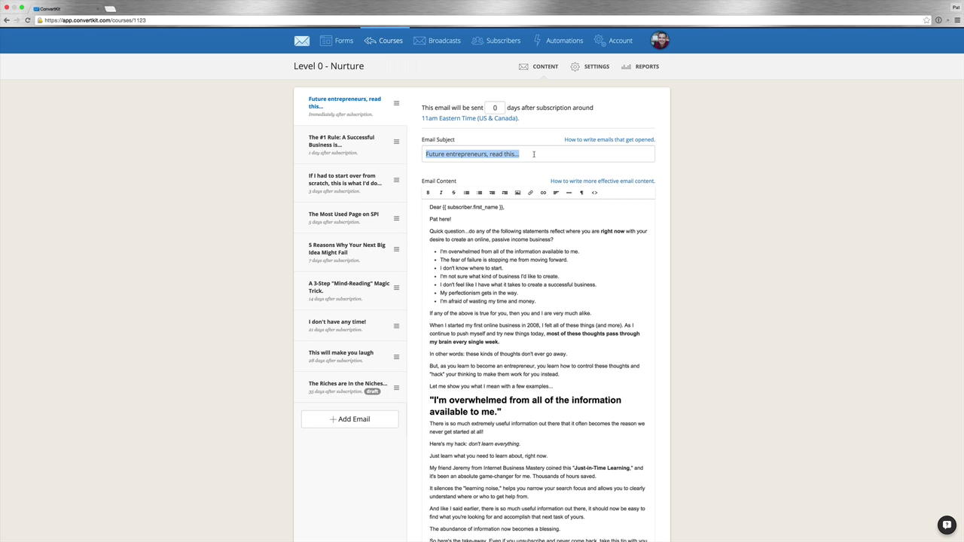
{"action": "left_click", "coordinate": [340, 143]}
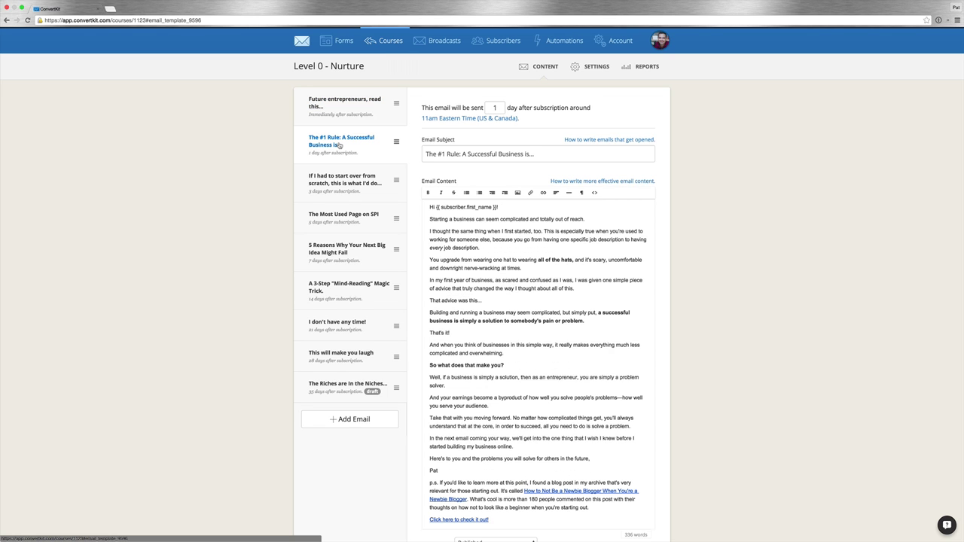
{"action": "scroll", "coordinate": [493, 298], "scroll_direction": "down", "scroll_amount": 1}
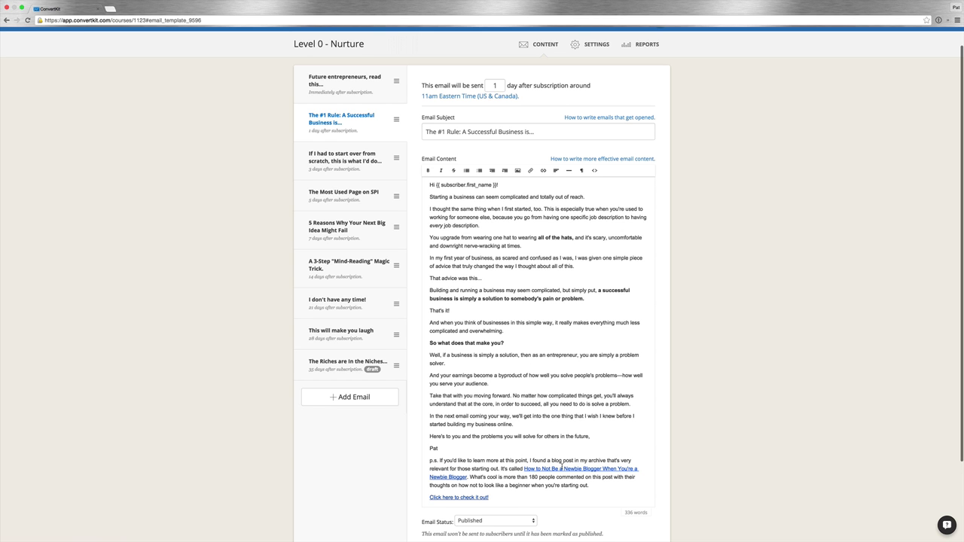
{"action": "left_click", "coordinate": [345, 173]}
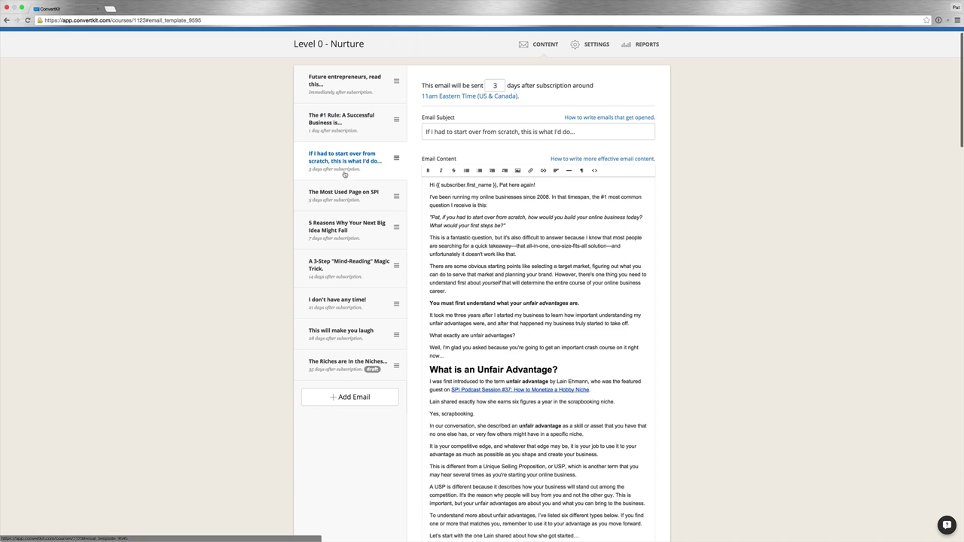
{"action": "scroll", "coordinate": [507, 390], "scroll_direction": "down", "scroll_amount": 3}
{"action": "scroll", "coordinate": [506, 390], "scroll_direction": "down", "scroll_amount": 5}
{"action": "scroll", "coordinate": [507, 391], "scroll_direction": "up", "scroll_amount": 8}
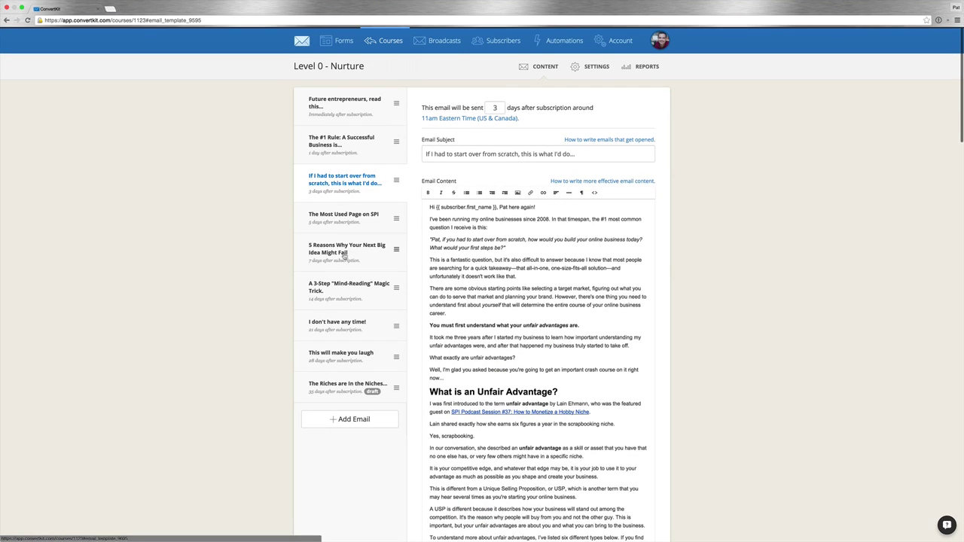
{"action": "left_click", "coordinate": [372, 332]}
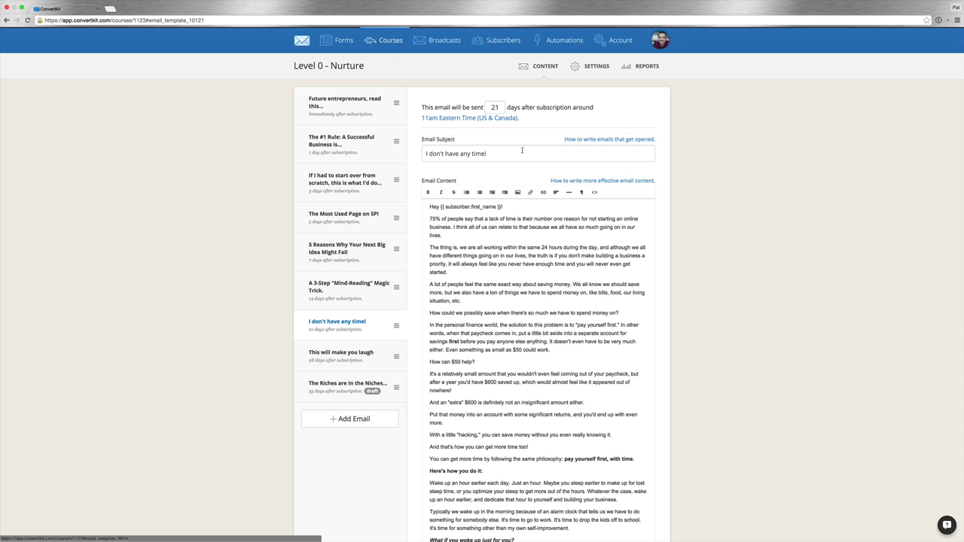
{"action": "left_click_drag", "start_coordinate": [520, 155], "coordinate": [414, 154]}
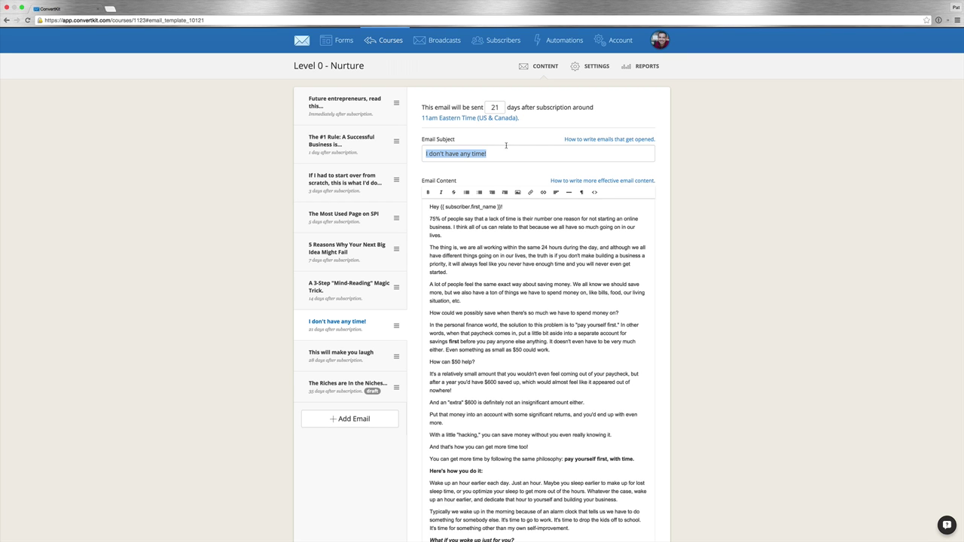
{"action": "scroll", "coordinate": [506, 145], "scroll_direction": "down", "scroll_amount": 10}
{"action": "scroll", "coordinate": [576, 268], "scroll_direction": "up", "scroll_amount": 10}
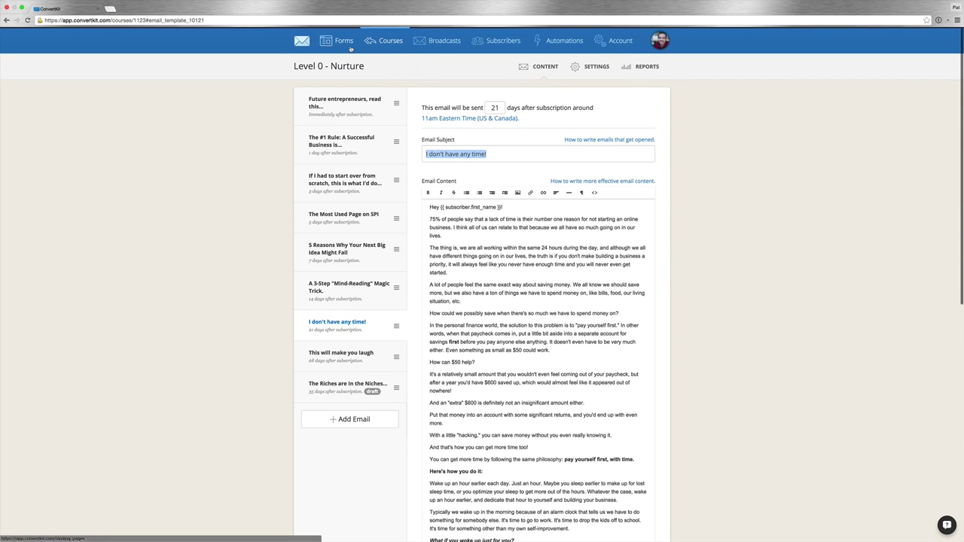
{"action": "left_click", "coordinate": [380, 42]}
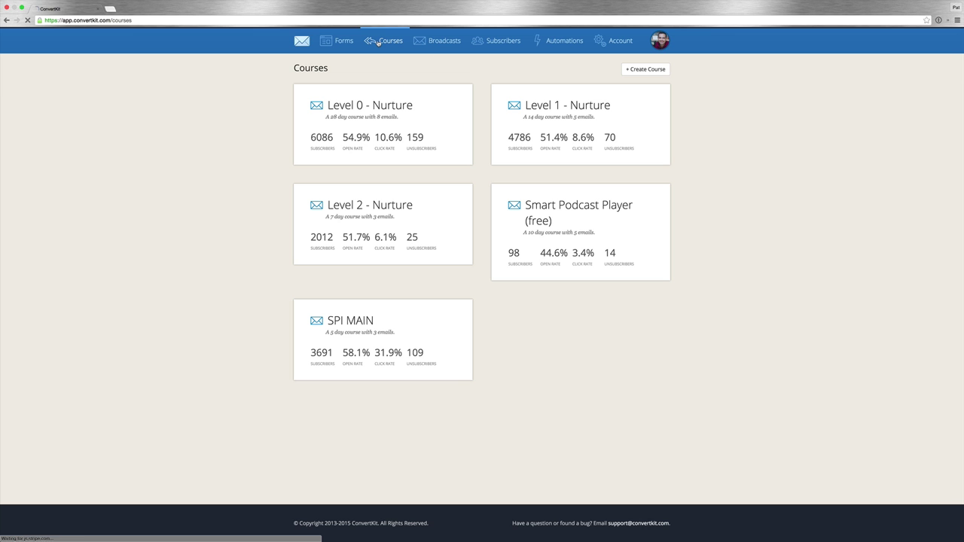
{"action": "left_click", "coordinate": [558, 106]}
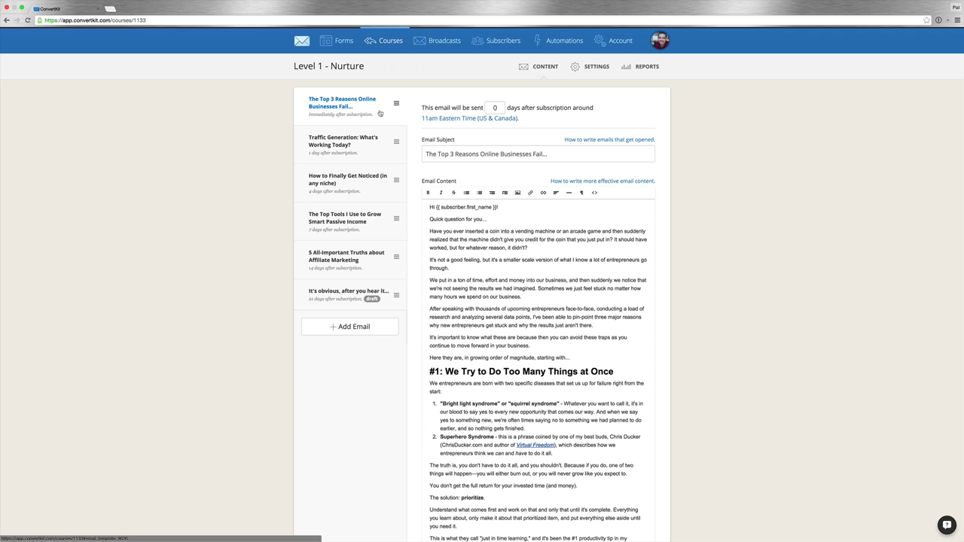
{"action": "scroll", "coordinate": [527, 98], "scroll_direction": "down", "scroll_amount": 2}
{"action": "scroll", "coordinate": [587, 87], "scroll_direction": "up", "scroll_amount": 2}
{"action": "left_click", "coordinate": [645, 66]}
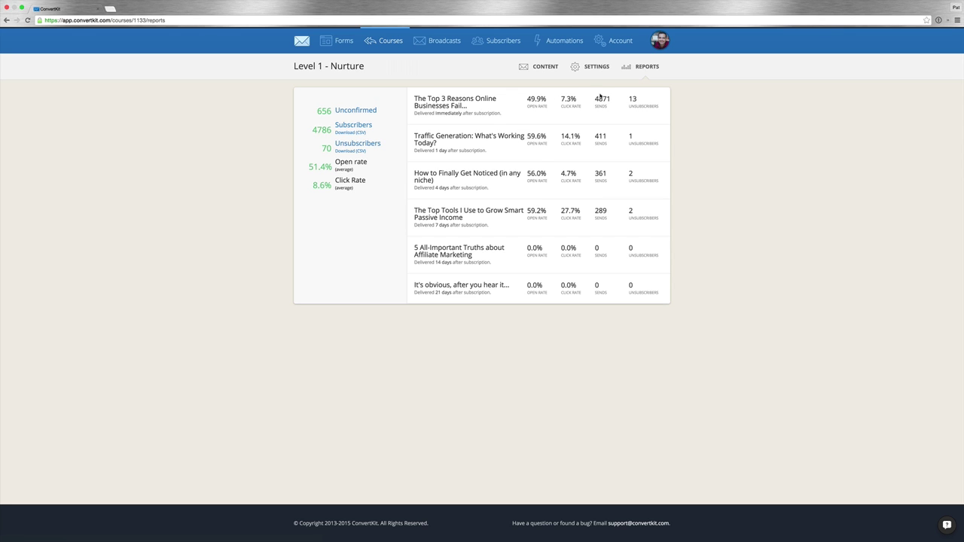
{"action": "left_click", "coordinate": [535, 70]}
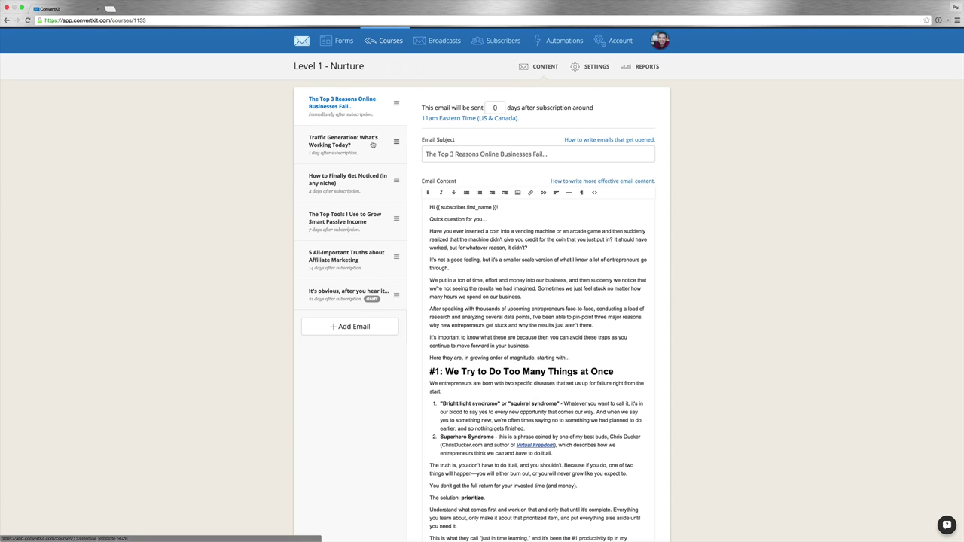
{"action": "left_click", "coordinate": [372, 145]}
{"action": "scroll", "coordinate": [560, 289], "scroll_direction": "up", "scroll_amount": 4}
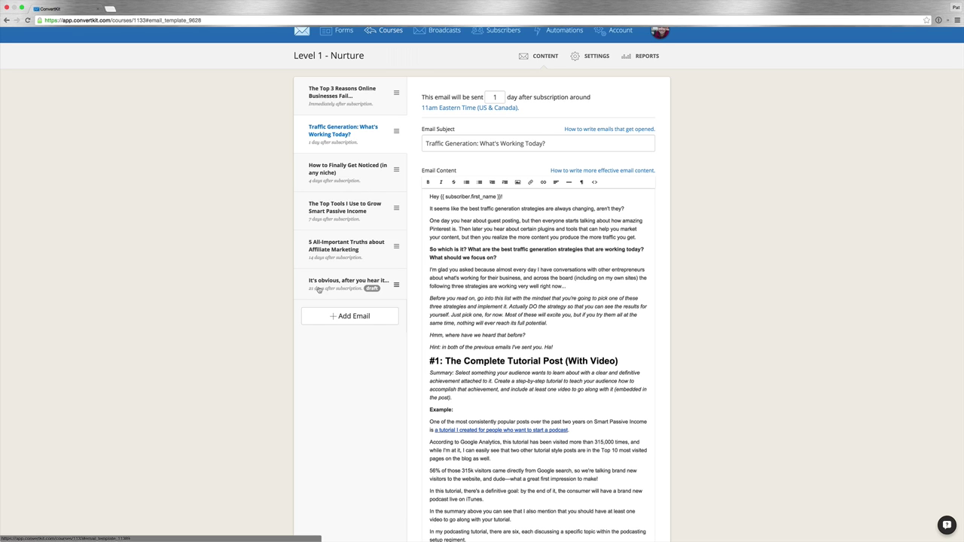
{"action": "scroll", "coordinate": [469, 286], "scroll_direction": "up", "scroll_amount": 1}
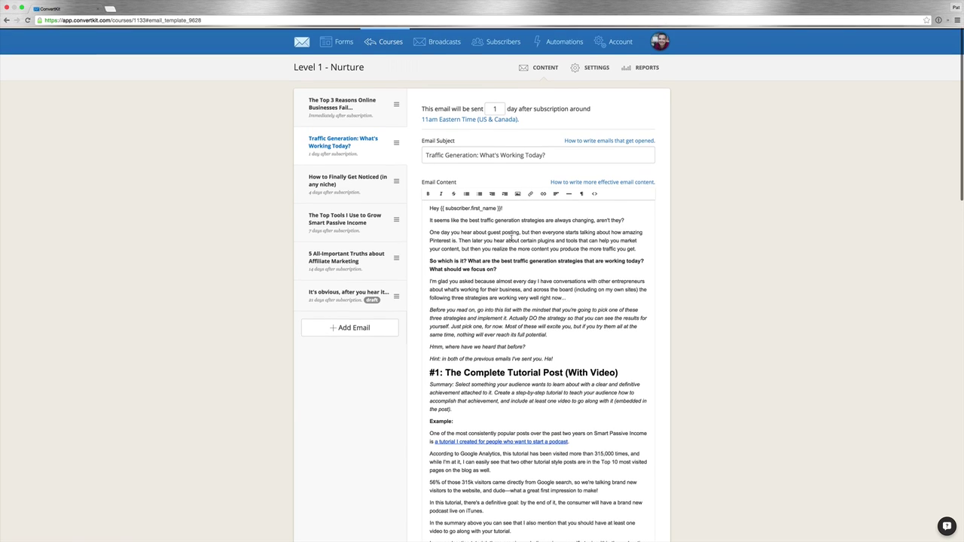
{"action": "left_click", "coordinate": [399, 42]}
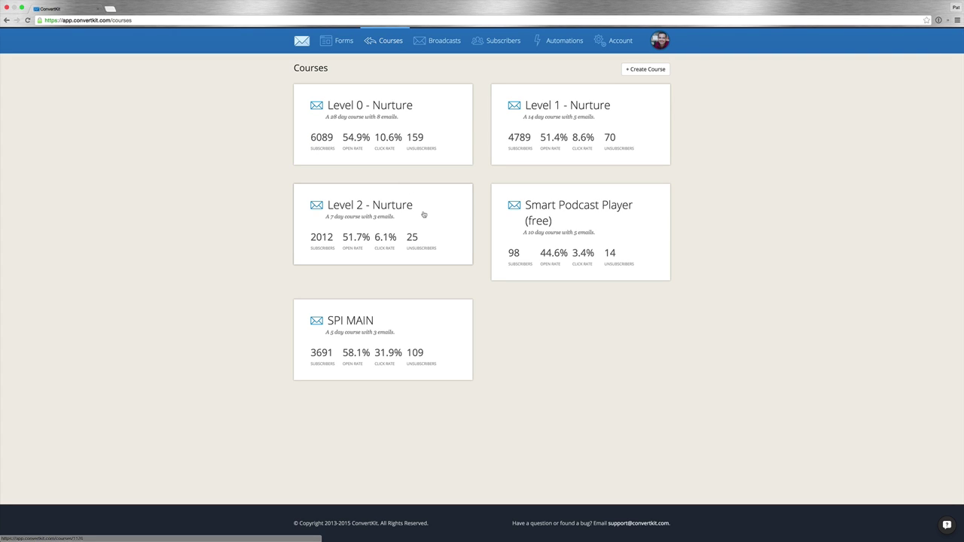
{"action": "left_click", "coordinate": [424, 215]}
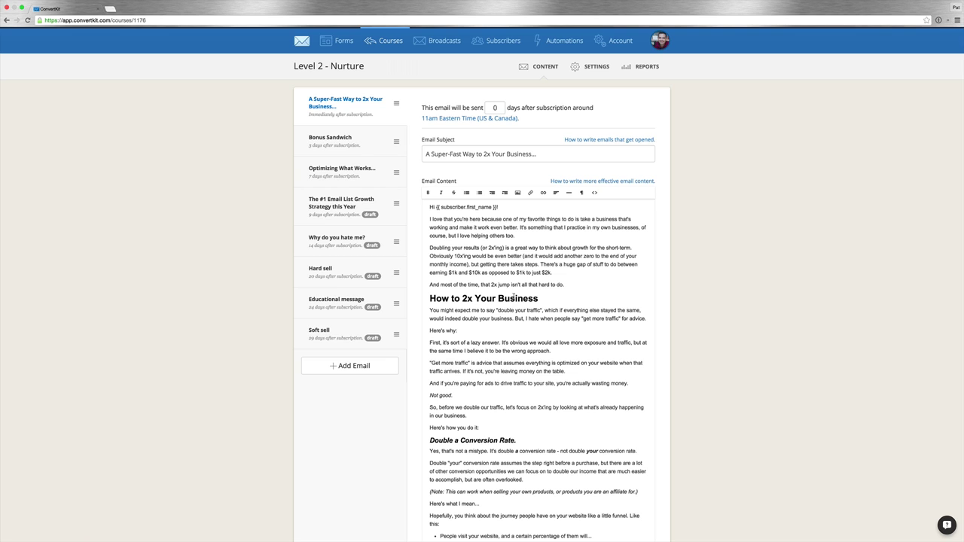
{"action": "left_click_drag", "start_coordinate": [423, 155], "coordinate": [564, 154]}
{"action": "left_click", "coordinate": [574, 156]}
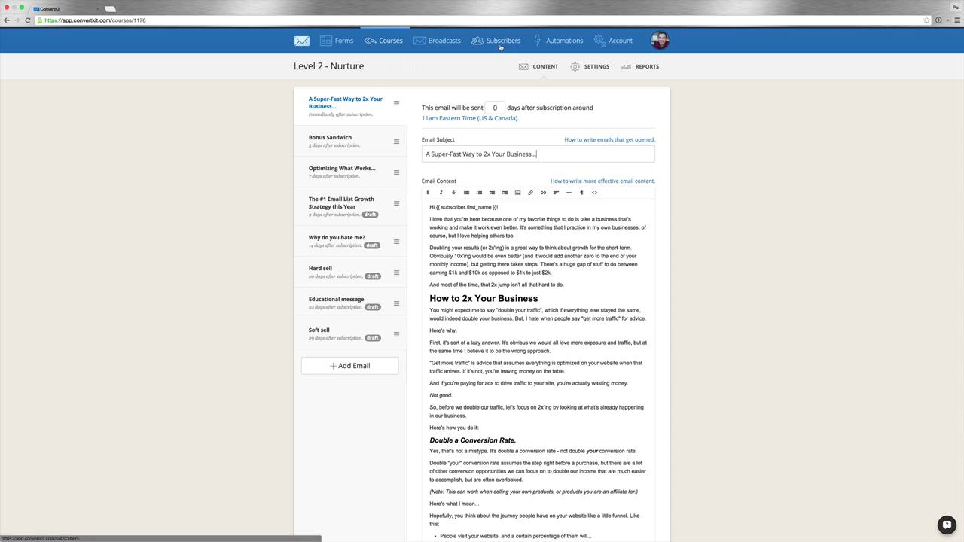
Scan the Forms dashboard chart, then list the enabled automation rules like Gumroad purchases.
{"action": "left_click", "coordinate": [348, 41]}
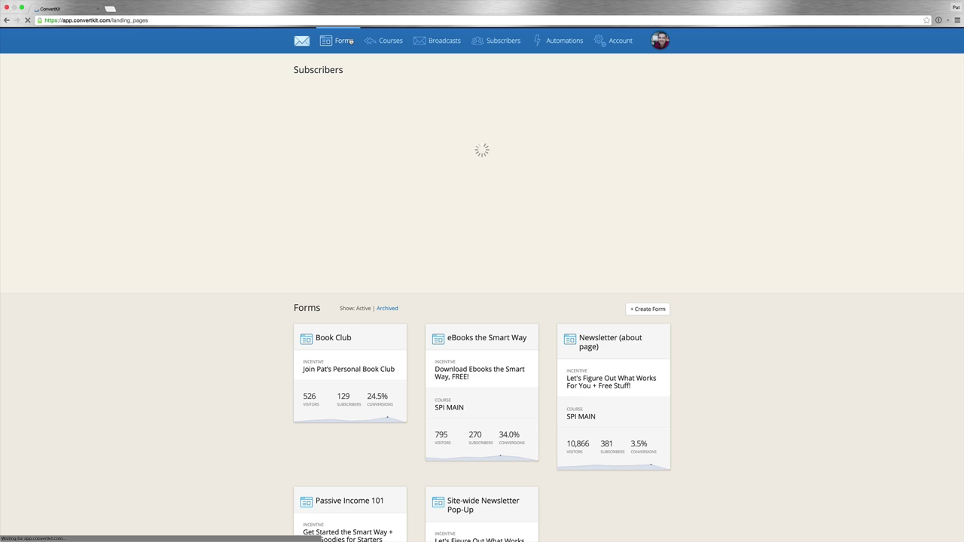
{"action": "scroll", "coordinate": [534, 227], "scroll_direction": "down", "scroll_amount": 2}
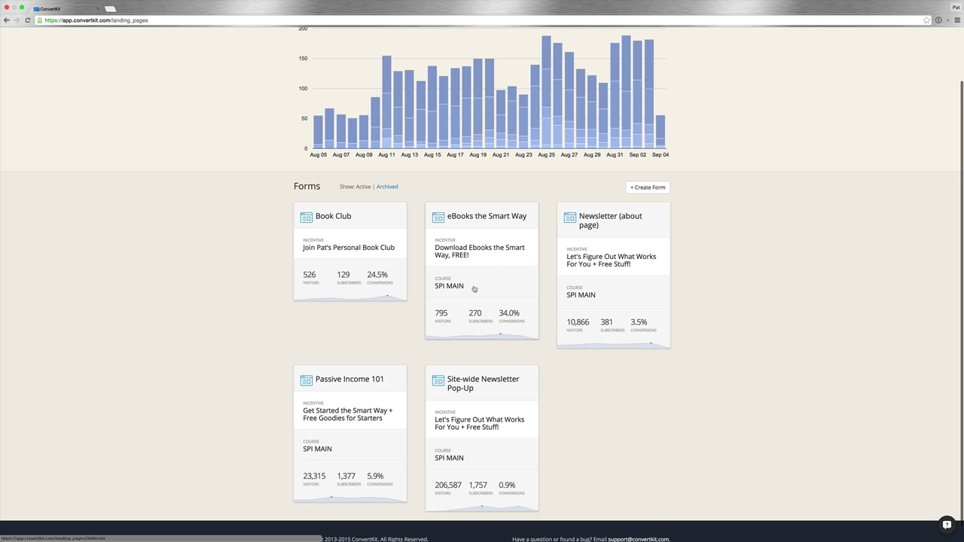
{"action": "scroll", "coordinate": [507, 291], "scroll_direction": "up", "scroll_amount": 2}
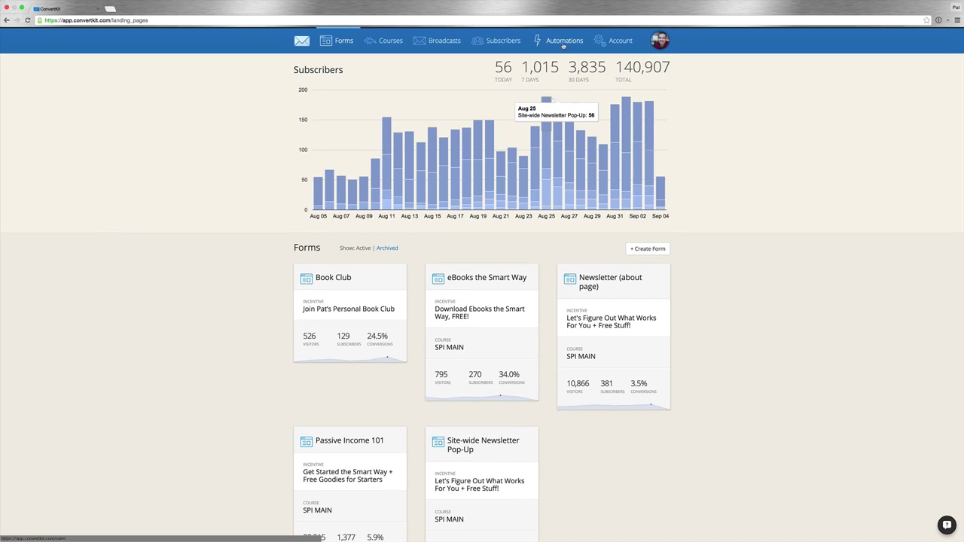
{"action": "left_click", "coordinate": [566, 42]}
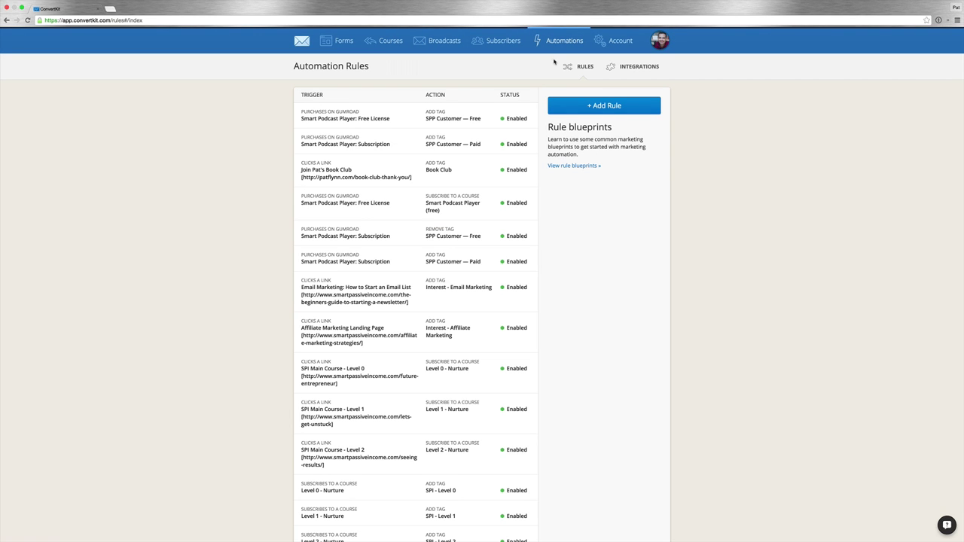
Start a new automation rule with 'Clicks a link' as its trigger.
{"action": "scroll", "coordinate": [422, 200], "scroll_direction": "down", "scroll_amount": 5}
{"action": "scroll", "coordinate": [422, 201], "scroll_direction": "up", "scroll_amount": 5}
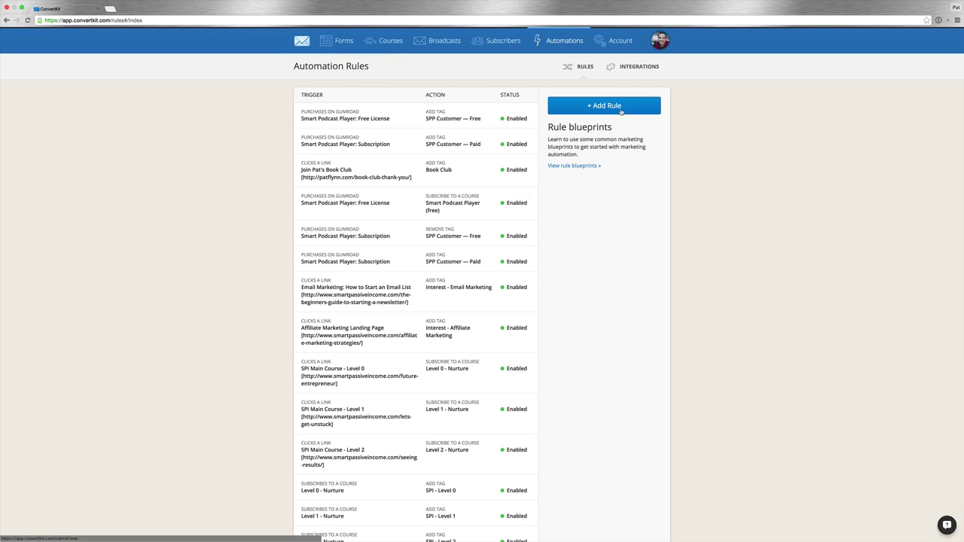
{"action": "left_click", "coordinate": [621, 109]}
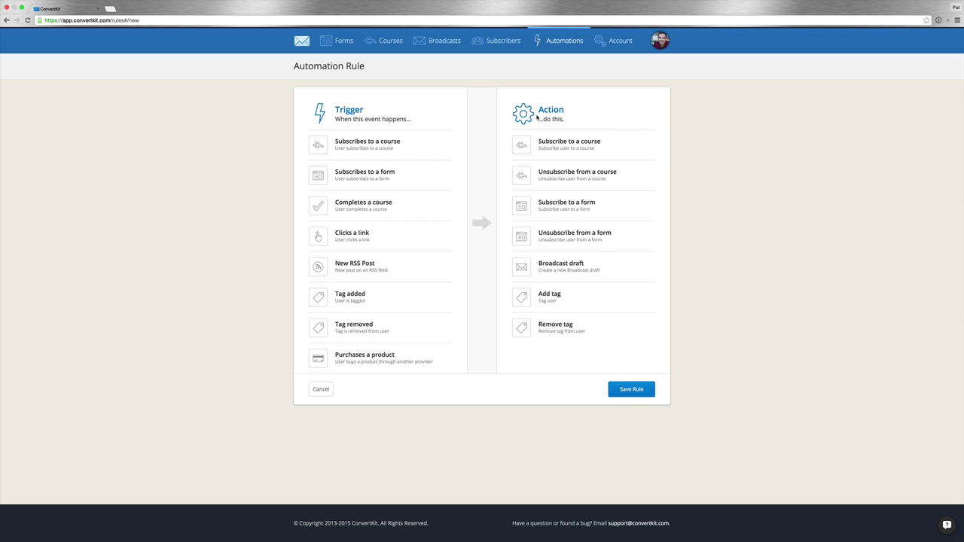
{"action": "left_click_drag", "start_coordinate": [540, 110], "coordinate": [633, 112]}
{"action": "left_click", "coordinate": [482, 173]}
{"action": "left_click", "coordinate": [398, 230]}
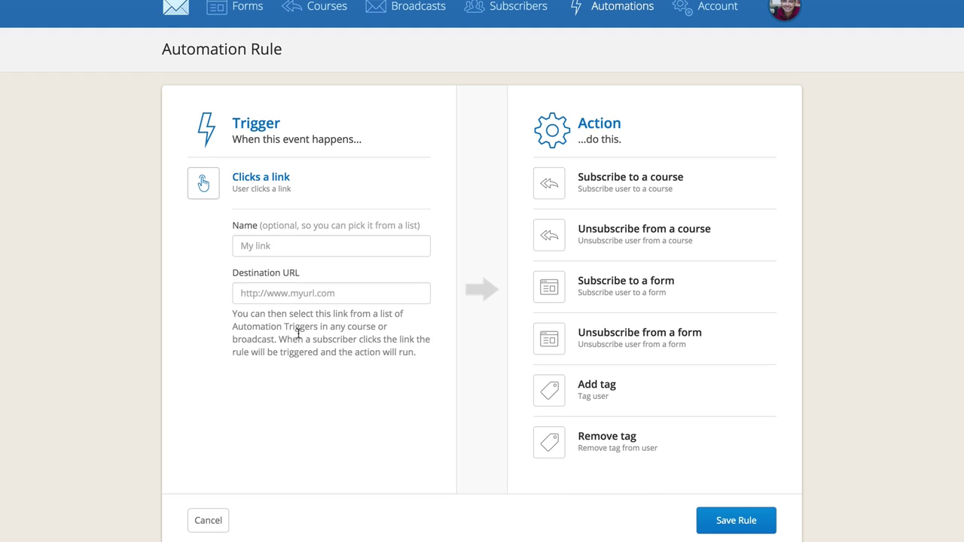
{"action": "left_click", "coordinate": [301, 296]}
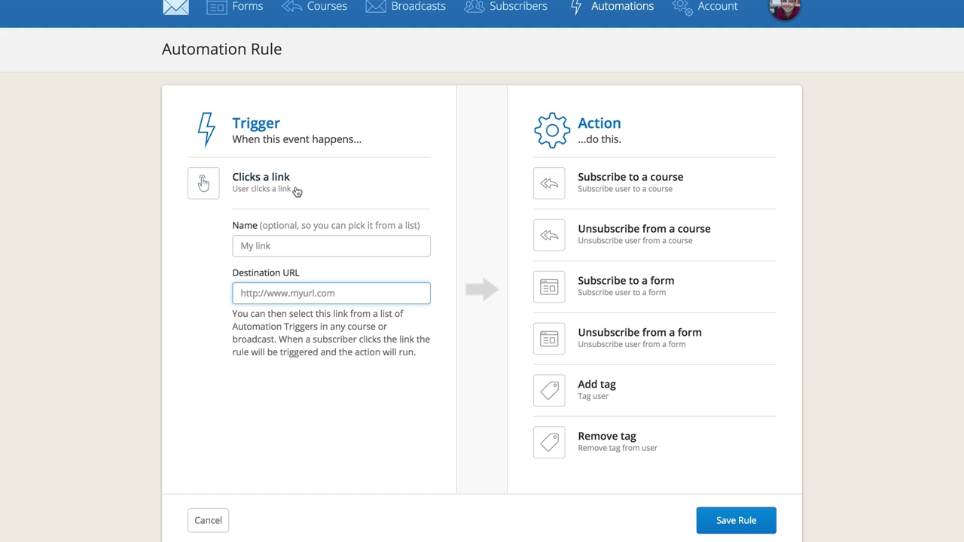
Try a 'Subscribe to a course' action with Level 0, then Level 1 - Nurture.
{"action": "left_click", "coordinate": [556, 182]}
{"action": "left_click", "coordinate": [645, 230]}
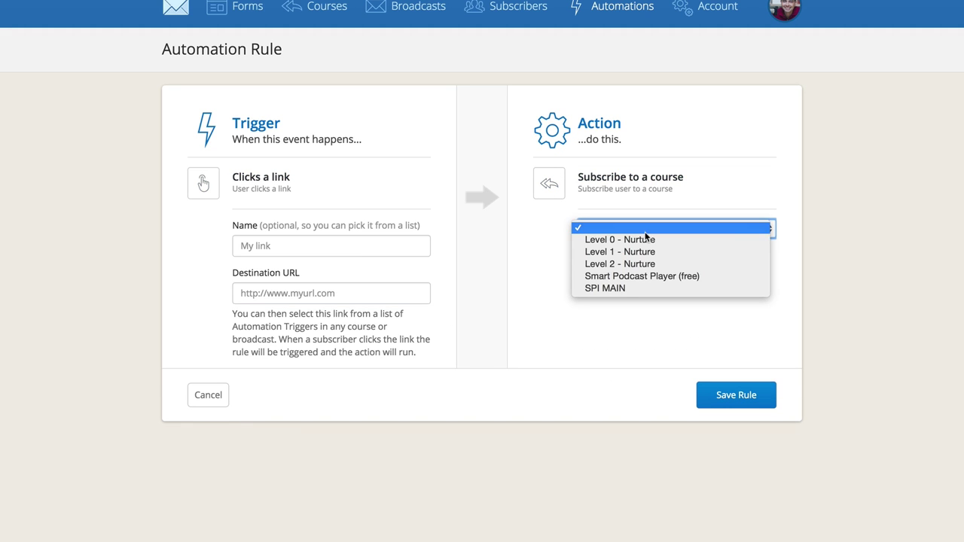
{"action": "left_click", "coordinate": [645, 241]}
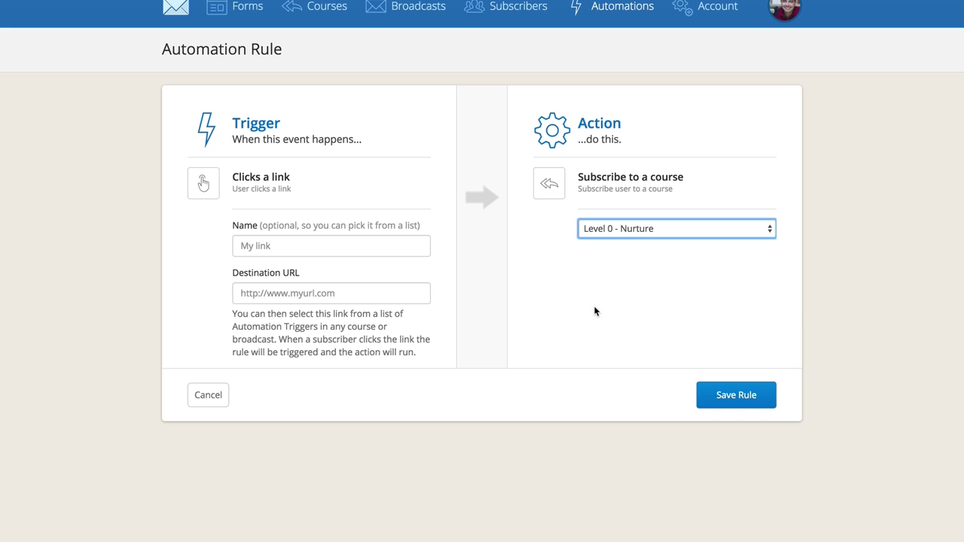
{"action": "left_click", "coordinate": [603, 236]}
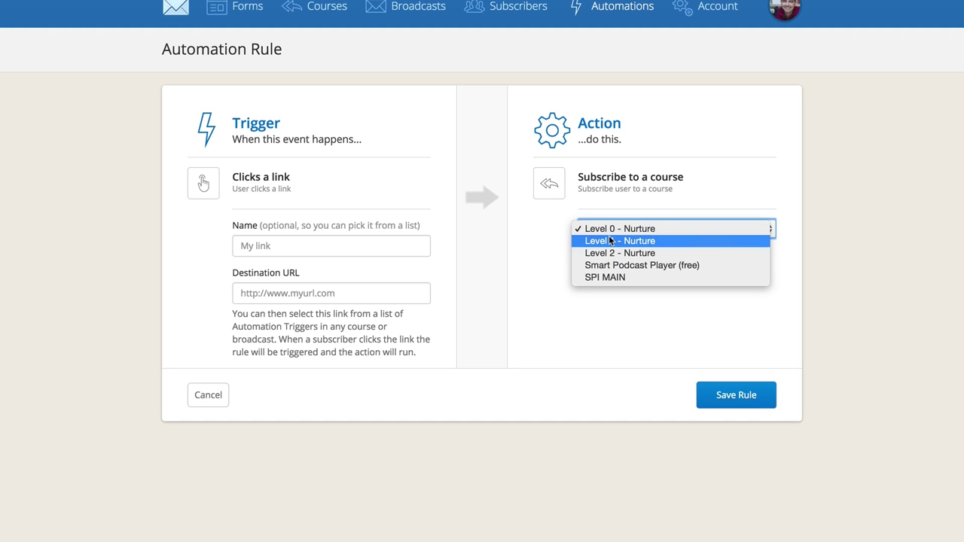
{"action": "left_click", "coordinate": [606, 241]}
{"action": "left_click", "coordinate": [550, 186]}
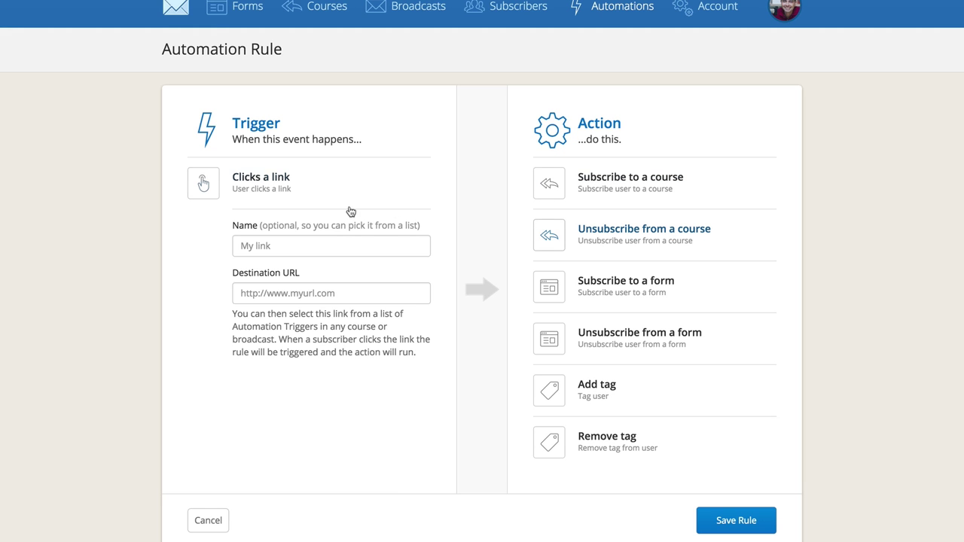
Try unsubscribing from SPI MAIN, then open the Smart Passive Income Facebook page in a new tab.
{"action": "left_click", "coordinate": [598, 240]}
{"action": "left_click", "coordinate": [634, 233]}
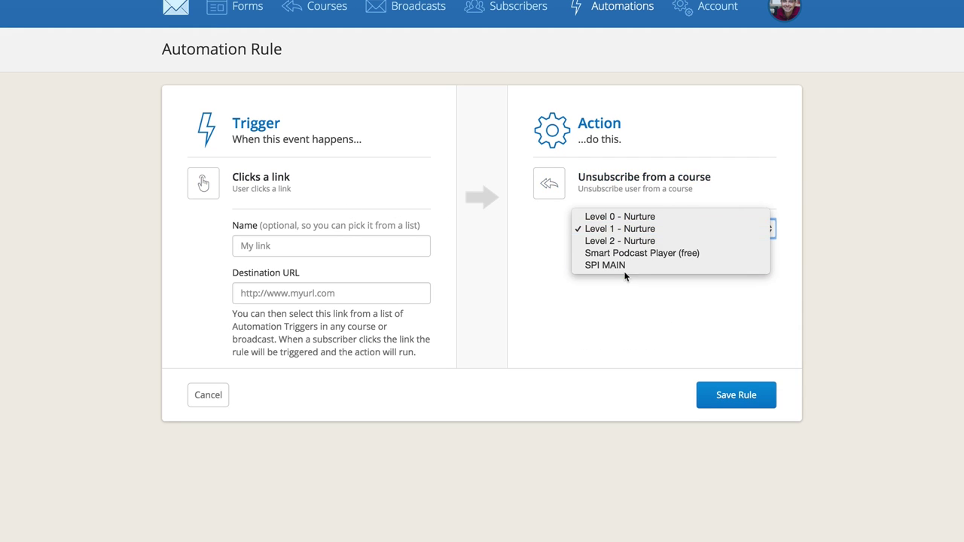
{"action": "left_click", "coordinate": [625, 267]}
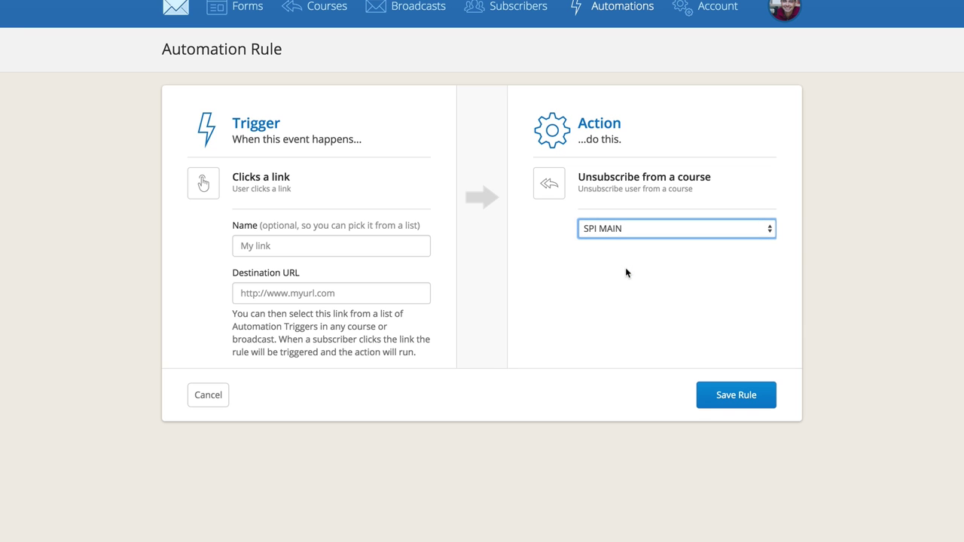
{"action": "left_click", "coordinate": [598, 188]}
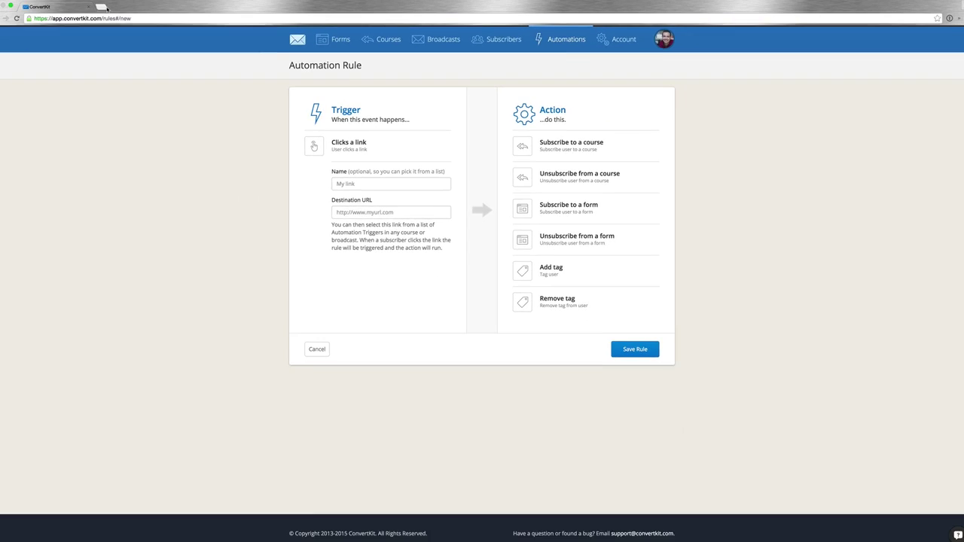
{"action": "left_click", "coordinate": [110, 9]}
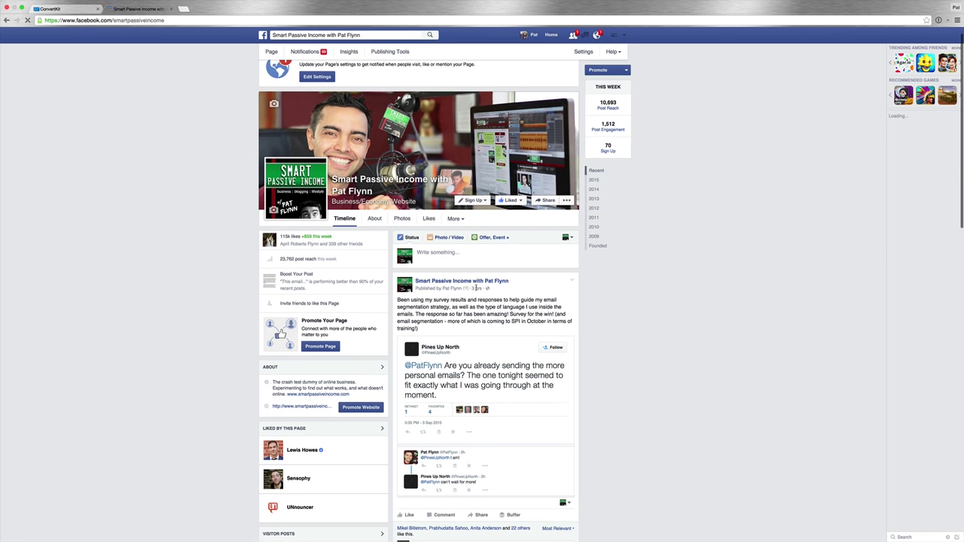
Open the email-segmentation post in full view and highlight a reader's comment.
{"action": "left_click", "coordinate": [476, 288]}
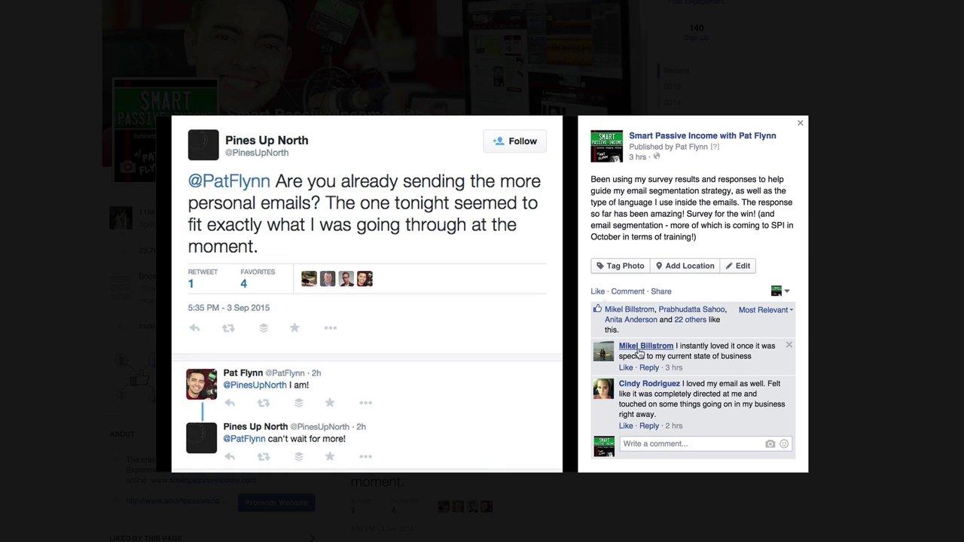
{"action": "left_click_drag", "start_coordinate": [675, 347], "coordinate": [763, 359]}
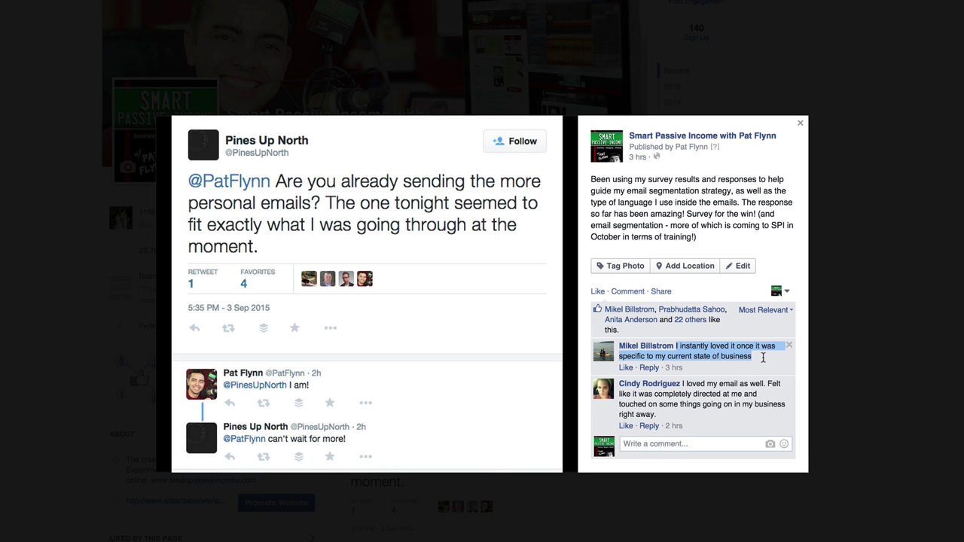
{"action": "left_click", "coordinate": [763, 357]}
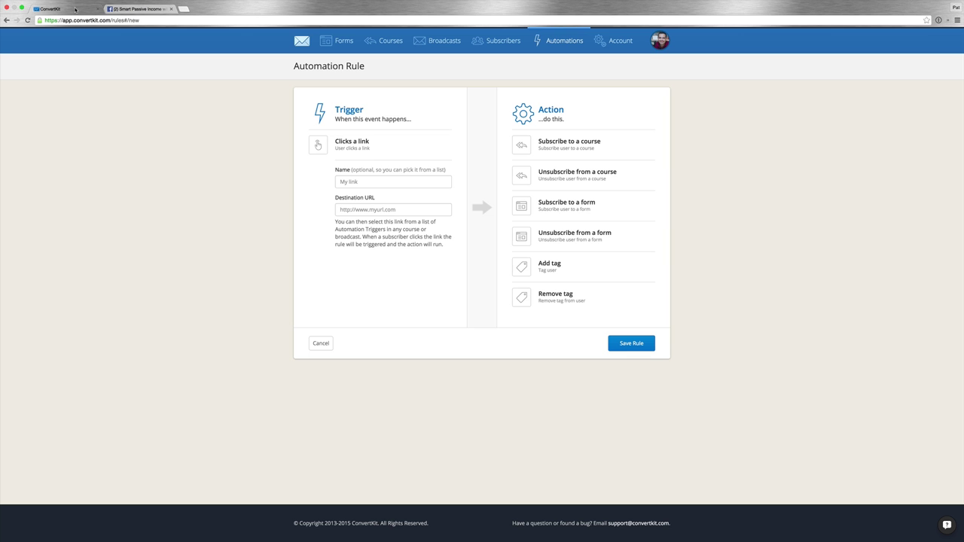
Open Level 0 - Nurture and select the first email's seven self-doubt bullet points.
{"action": "left_click", "coordinate": [381, 45]}
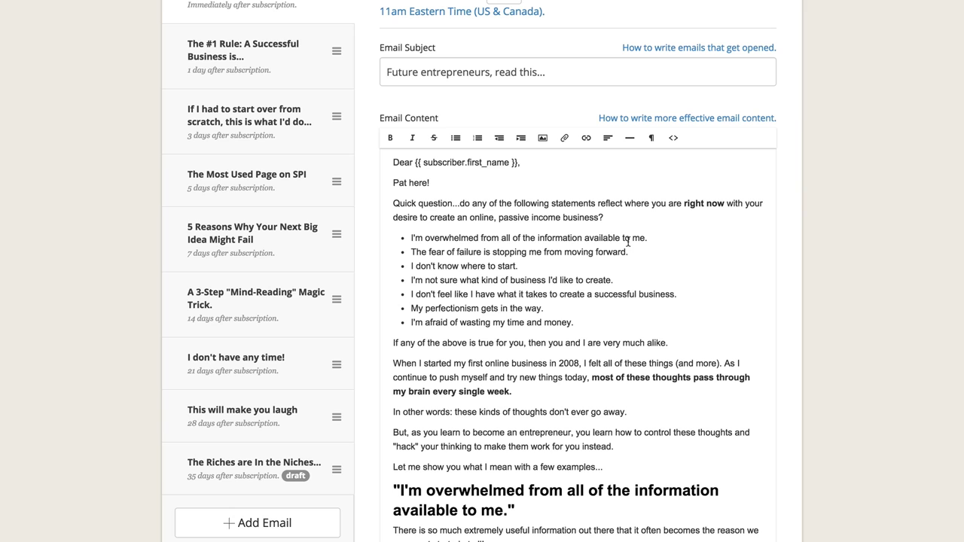
{"action": "left_click_drag", "start_coordinate": [577, 324], "coordinate": [405, 237]}
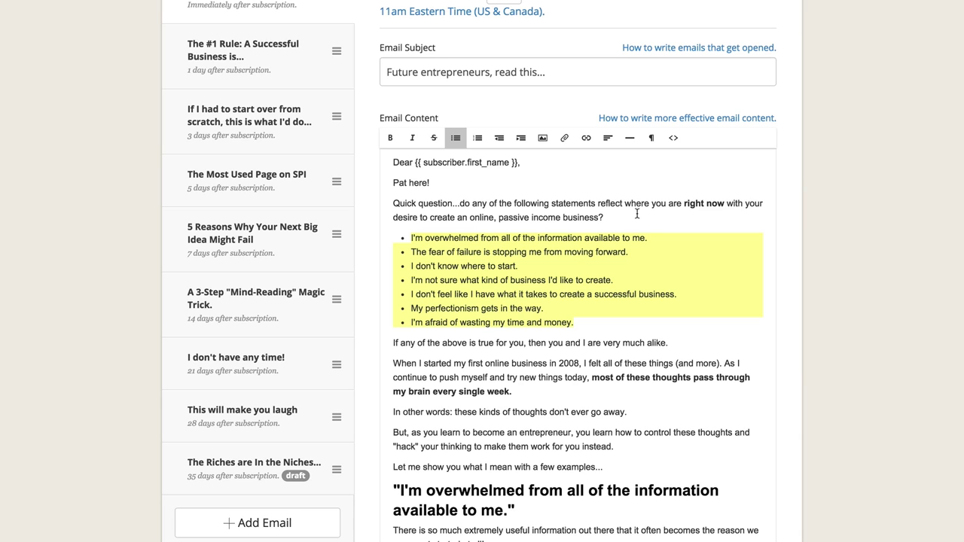
Clear the bullet-list selection and go back to the Forms dashboard.
{"action": "left_click", "coordinate": [594, 320]}
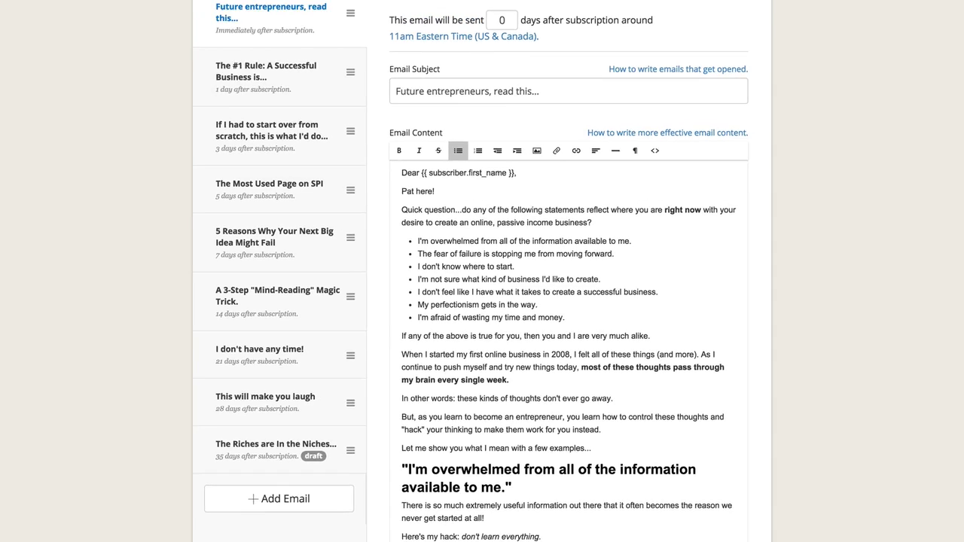
{"action": "left_click", "coordinate": [321, 40]}
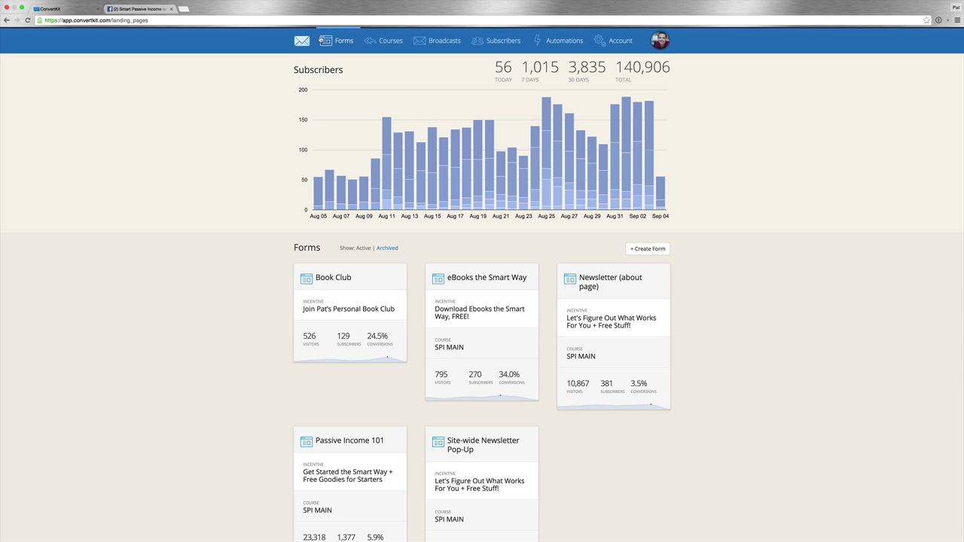